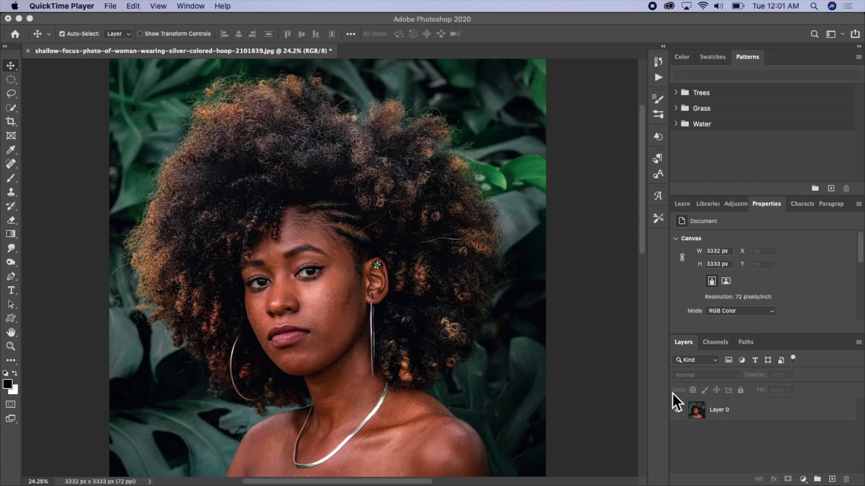
- Duplicate Layer 0 and rename the copies 'Colour' (middle) and 'Texture' (top)
click(729, 406)
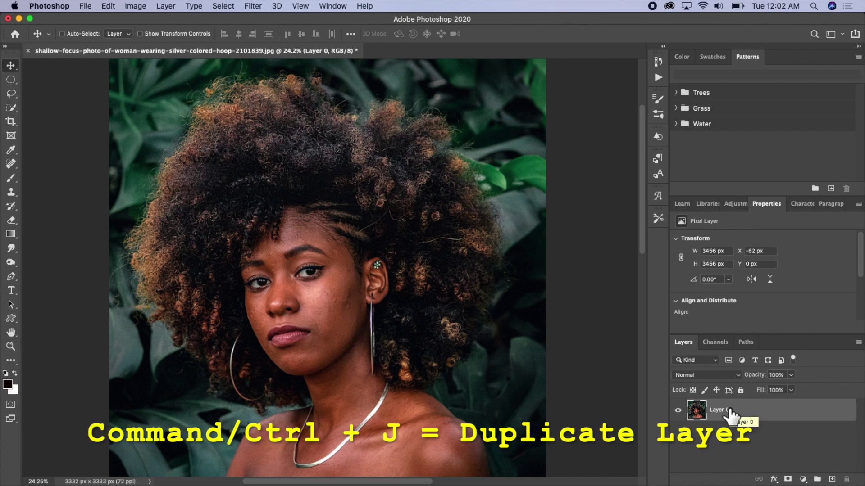
key(super+j)
key(super+j)
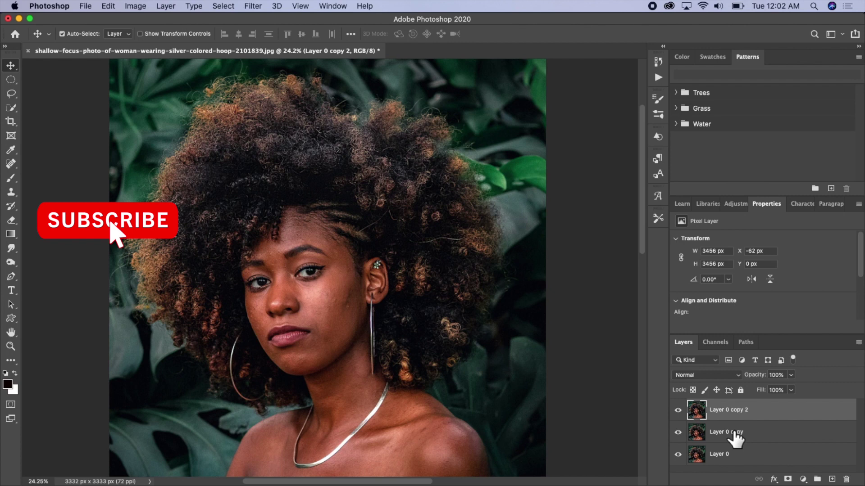
double_click(734, 433)
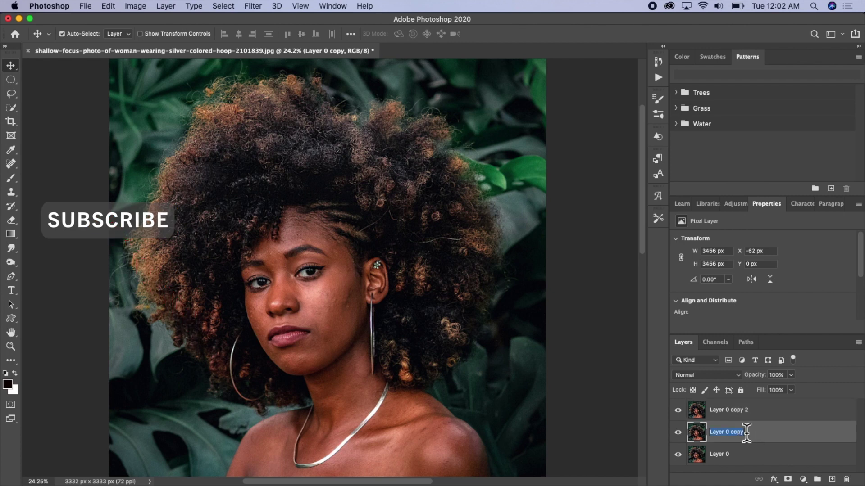
text(Colour)
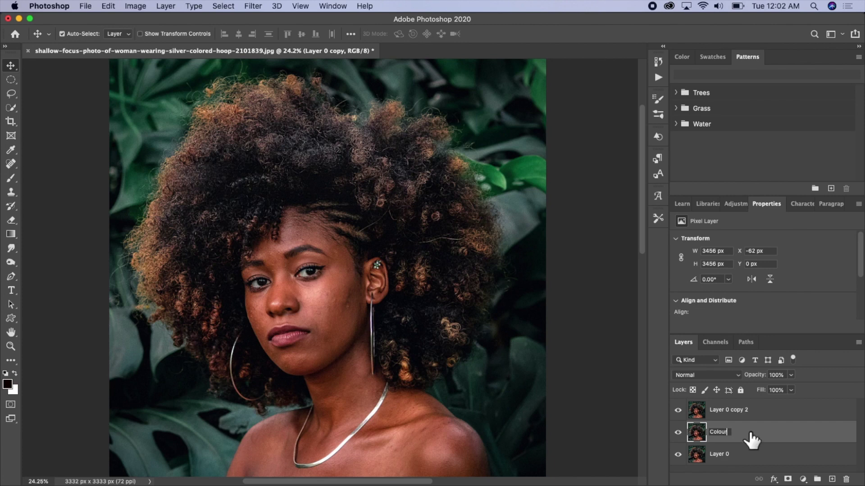
key(Return)
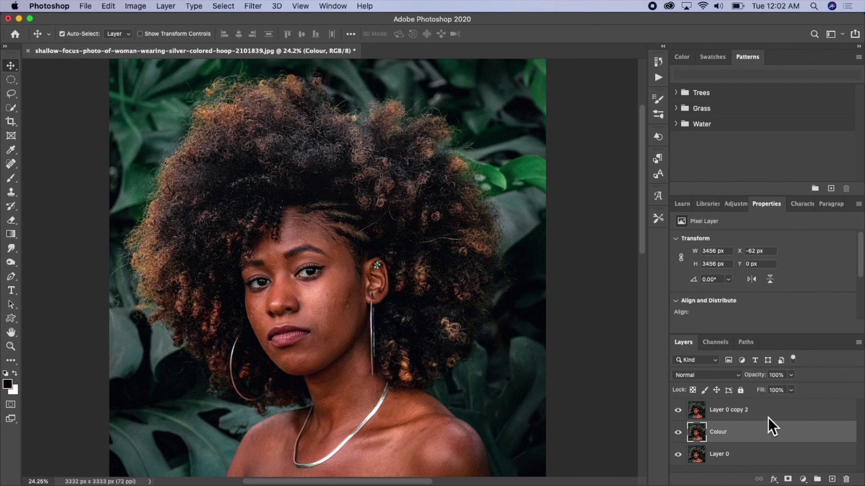
double_click(740, 410)
text(Texture)
key(Return)
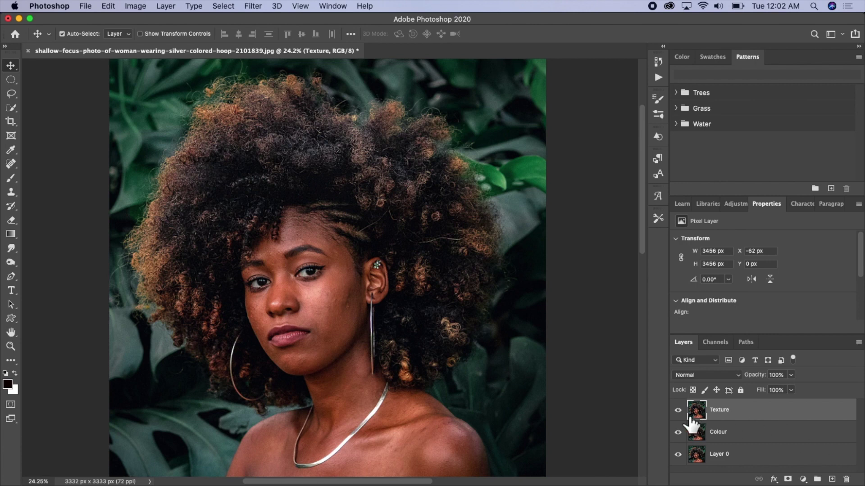
- Hide the Texture layer, select the Colour layer, and zoom in on the face
click(677, 410)
click(723, 435)
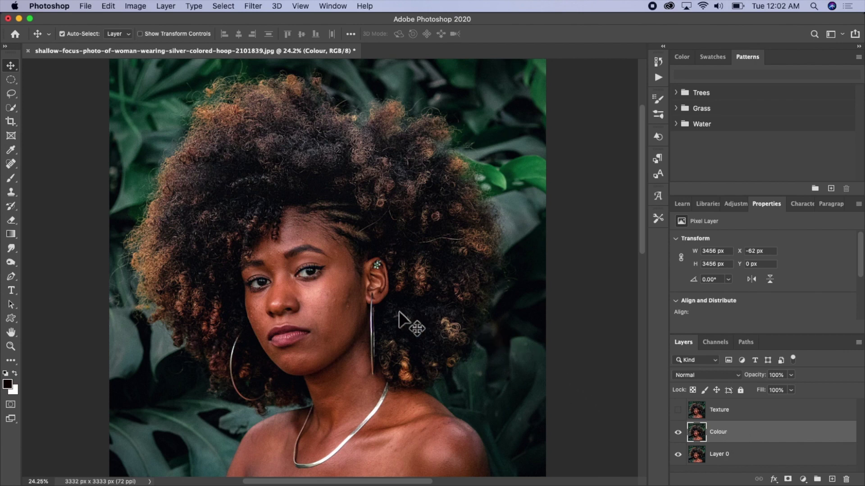
key(super+space)
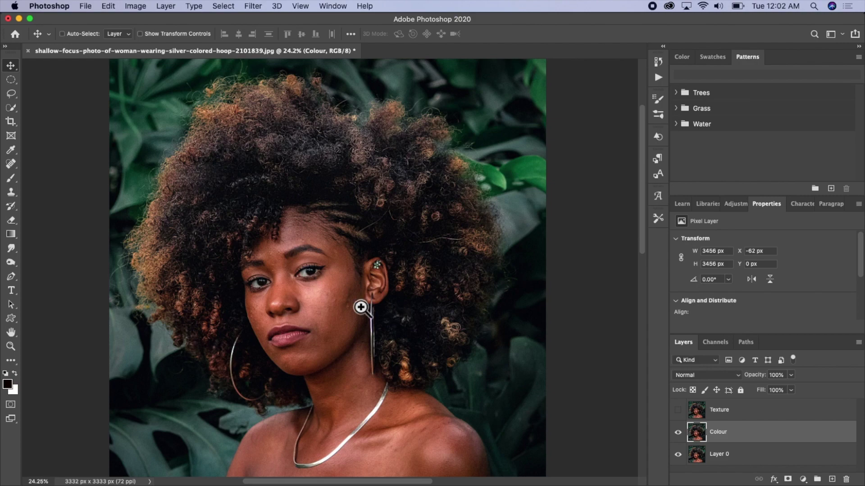
click(297, 301)
drag(297, 302, 328, 299)
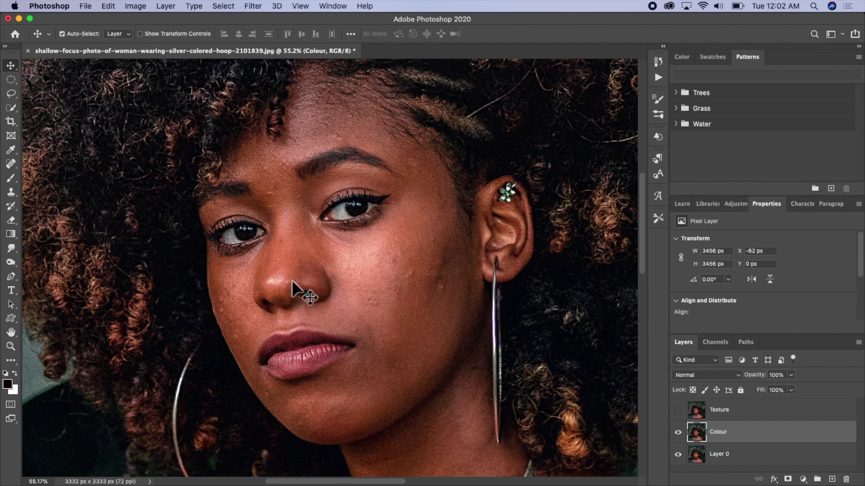
- Remove the dark spots on both cheeks with the Spot Healing Brush
click(11, 164)
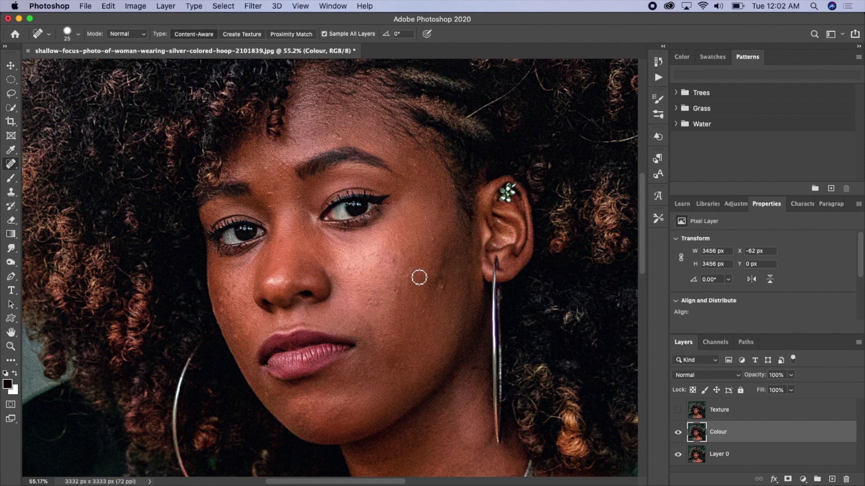
click(443, 287)
click(229, 292)
super+click(299, 177)
super+click(298, 177)
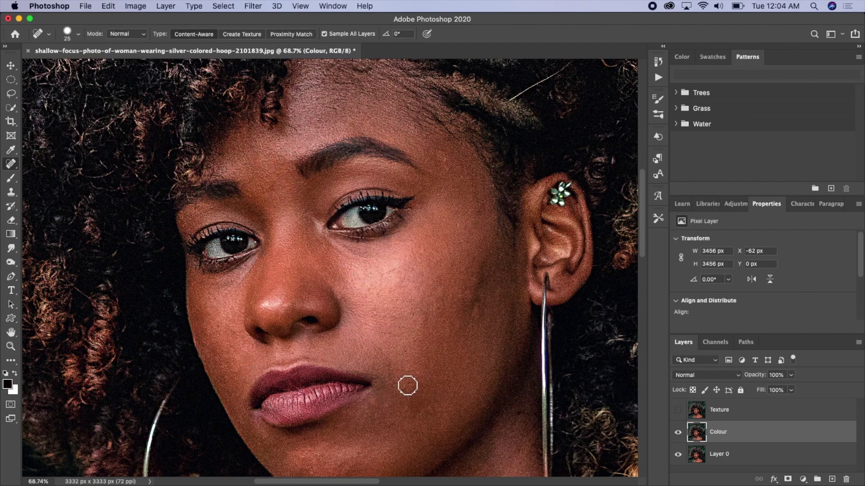
alt+super+click(245, 361)
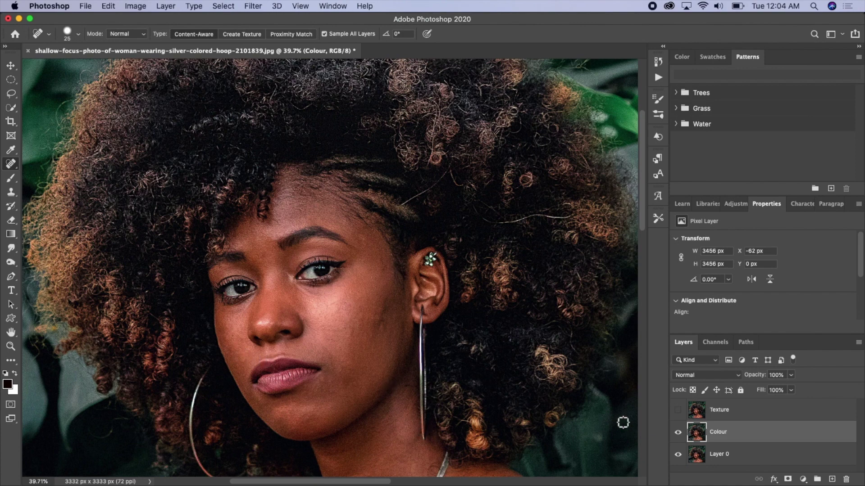
- Toggle the Colour layer's visibility to compare the healed skin with the original
click(677, 432)
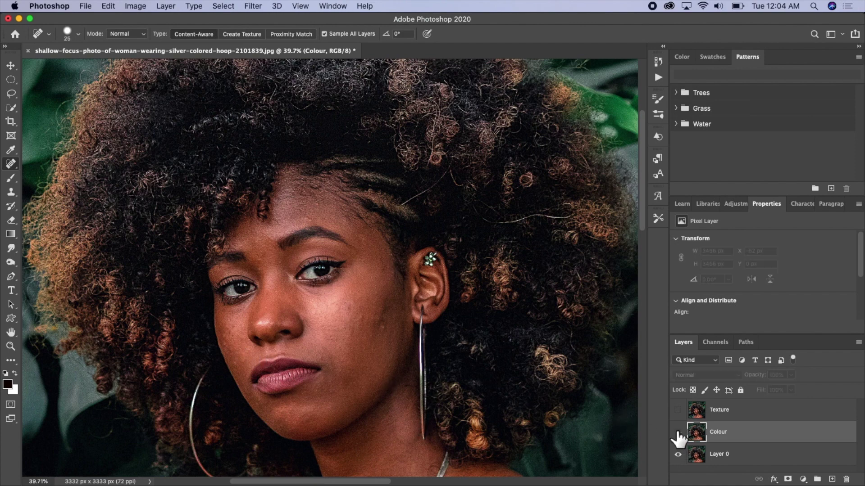
click(677, 432)
click(677, 432)
click(677, 432)
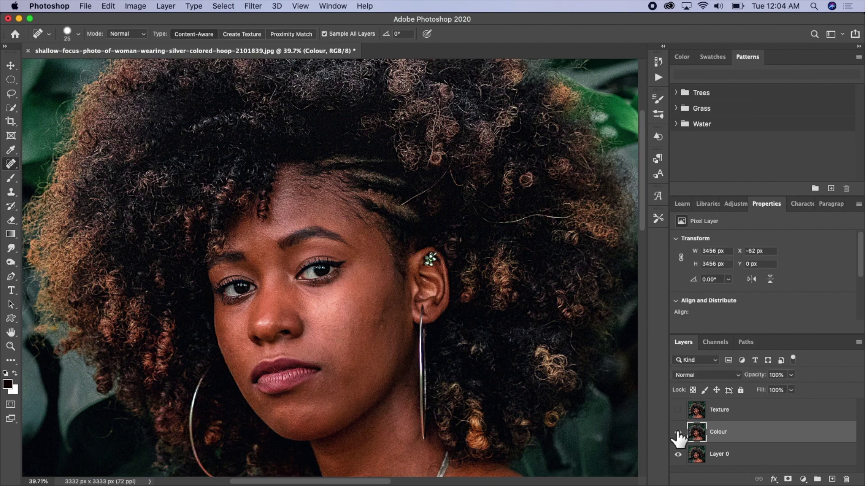
click(677, 433)
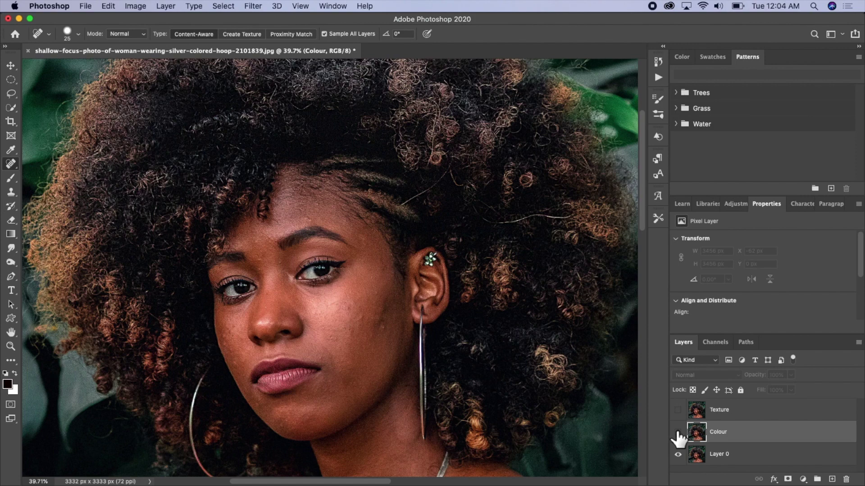
click(677, 432)
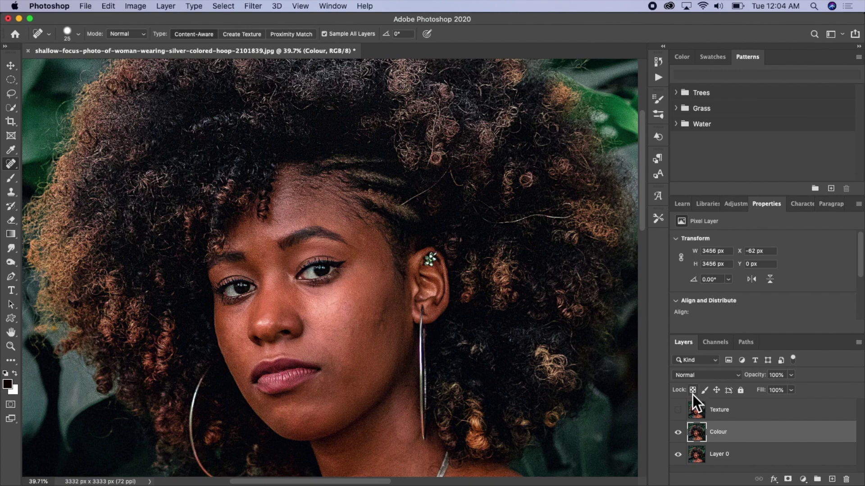
- Apply a Gaussian Blur of about 13.4 px radius to the Colour layer
click(253, 6)
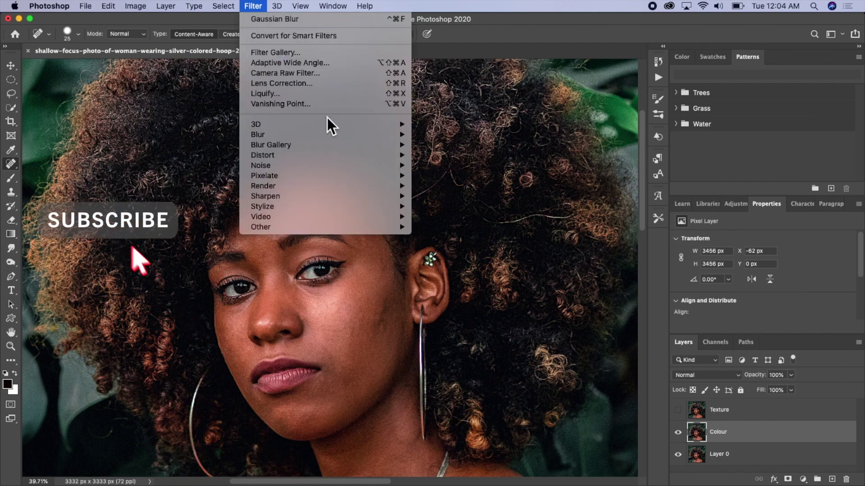
mouse_move(293, 133)
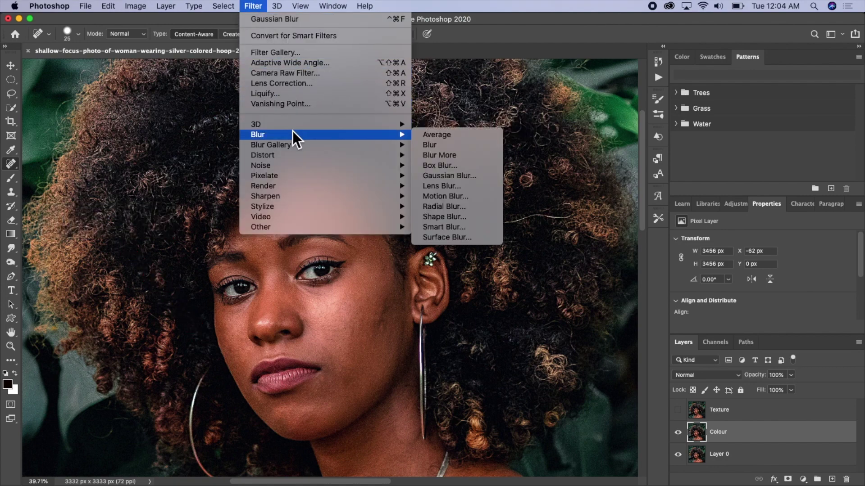
click(445, 176)
mouse_move(485, 272)
mouse_down()
mouse_move(492, 270)
mouse_move(485, 272)
mouse_up()
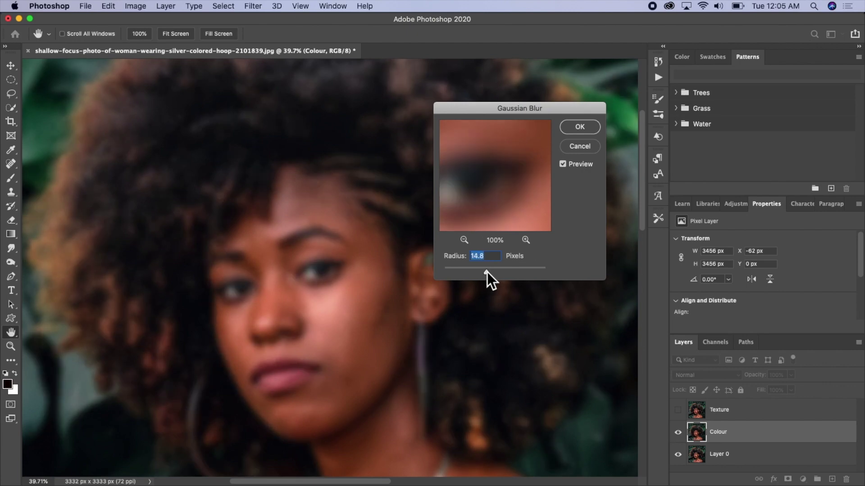
click(488, 272)
click(279, 274)
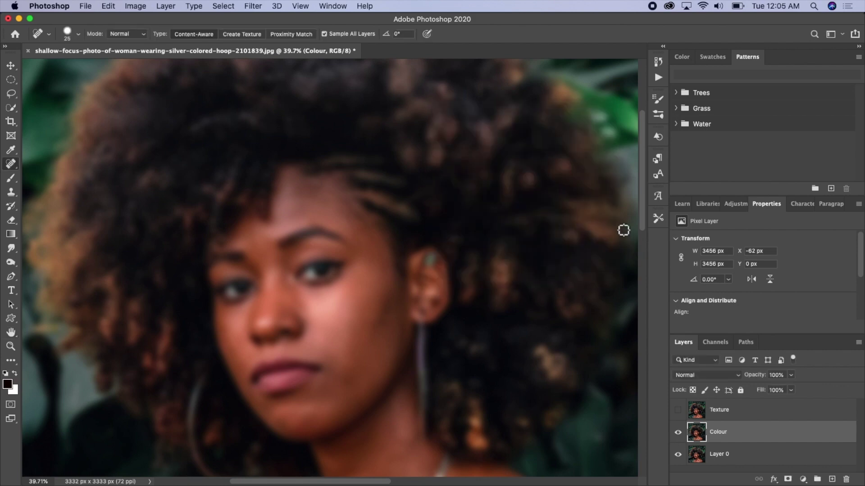
key(e)
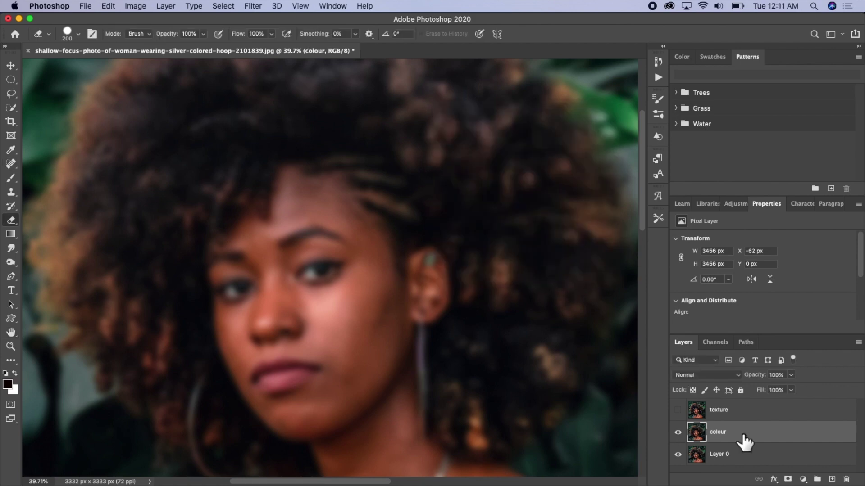
- Select the Texture layer and make it visible again
click(727, 417)
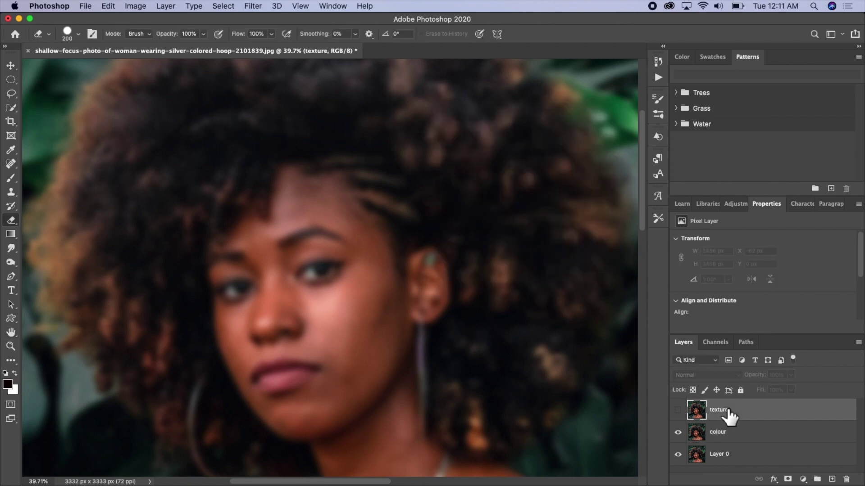
click(678, 410)
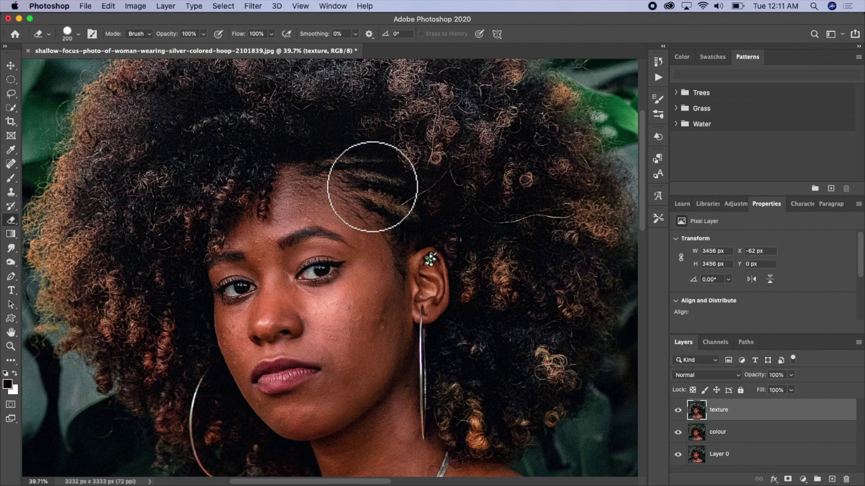
key(v)
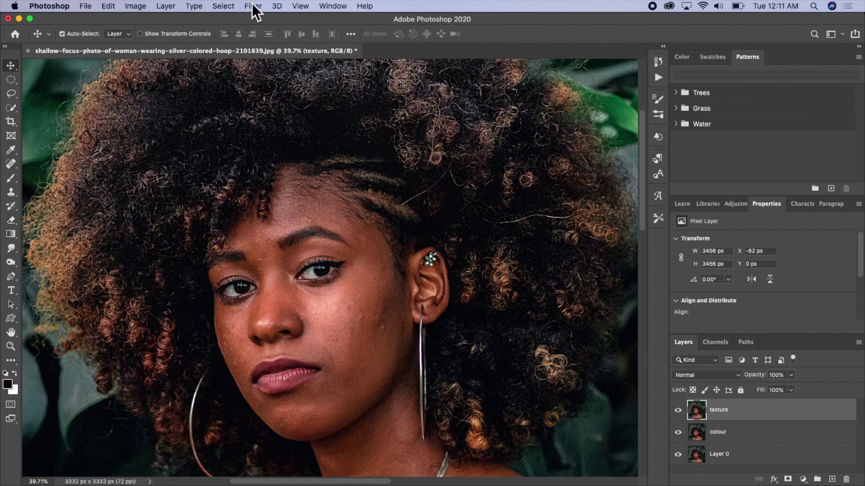
- Set up a High Pass filter with a 1.1 px radius on the Texture layer
click(253, 7)
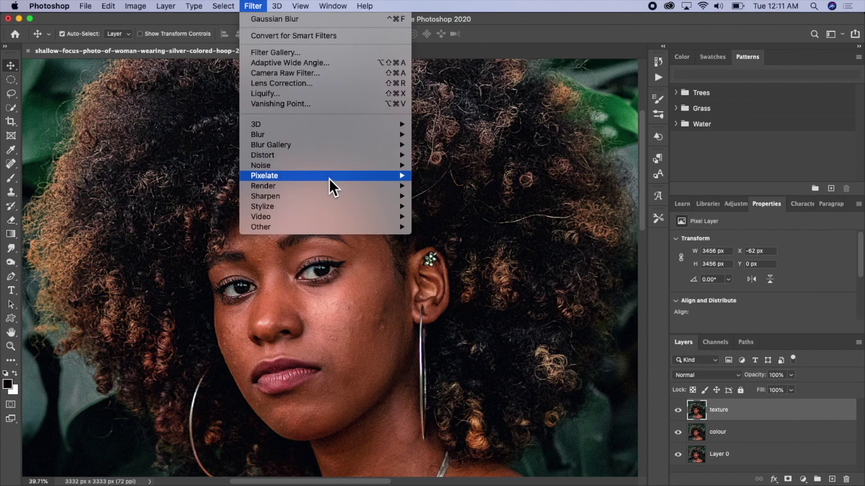
mouse_move(358, 230)
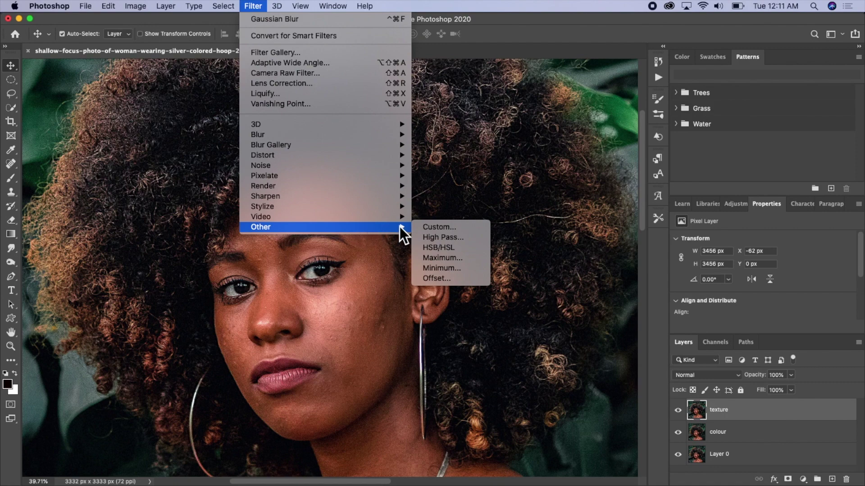
click(434, 240)
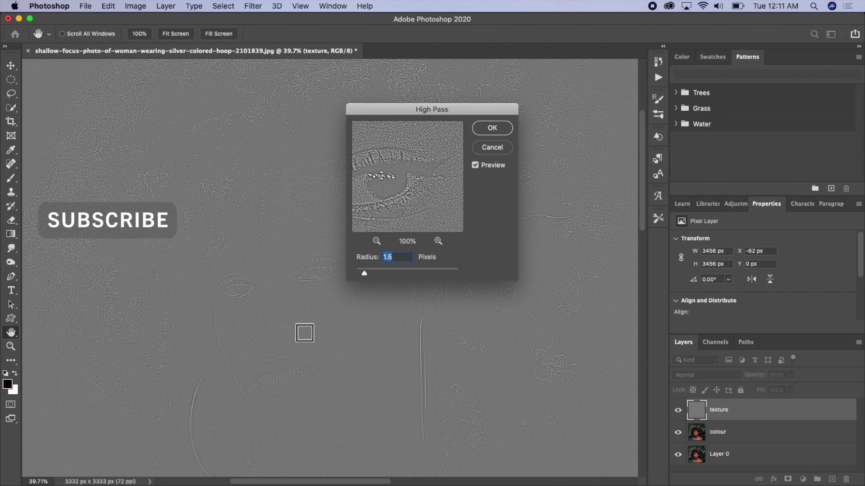
drag(364, 272, 421, 271)
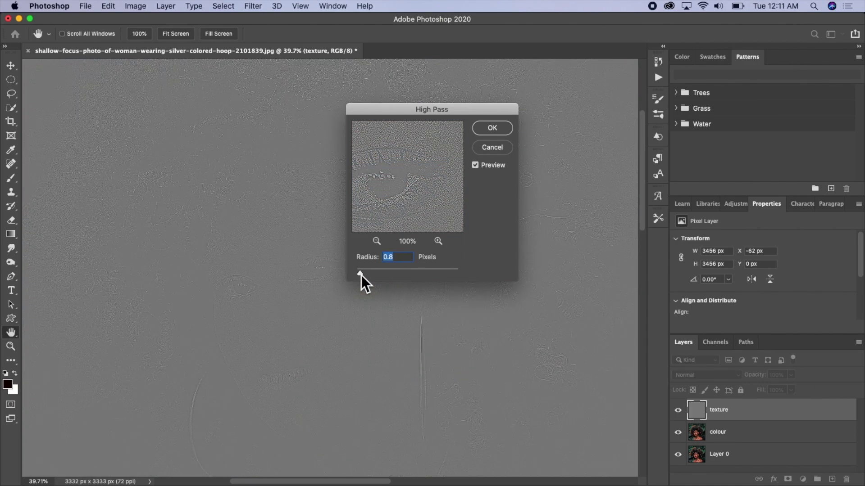
drag(361, 273, 362, 274)
drag(363, 274, 363, 274)
- Confirm the High Pass, set Texture's blend mode to Linear Light, and also select Colour
click(492, 128)
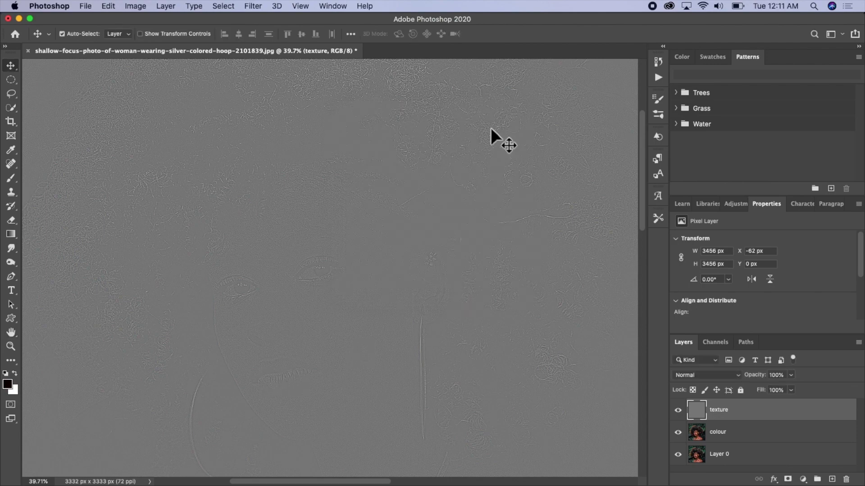
click(736, 375)
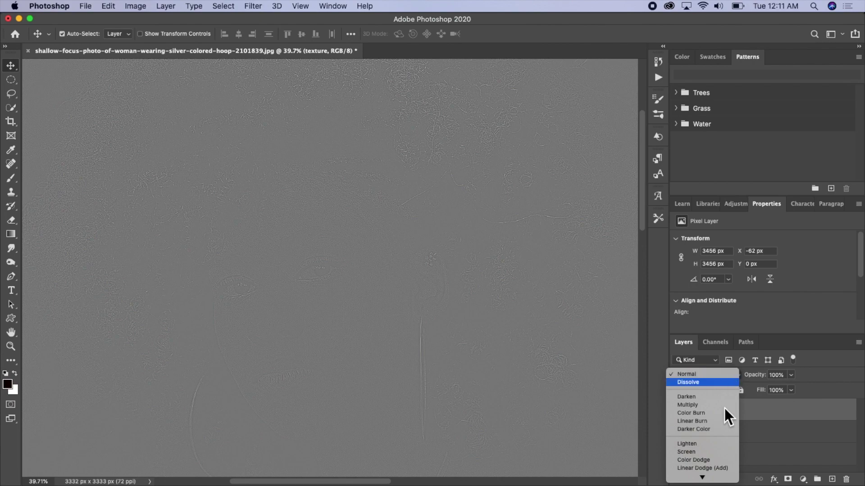
scroll(724, 408, down, 3)
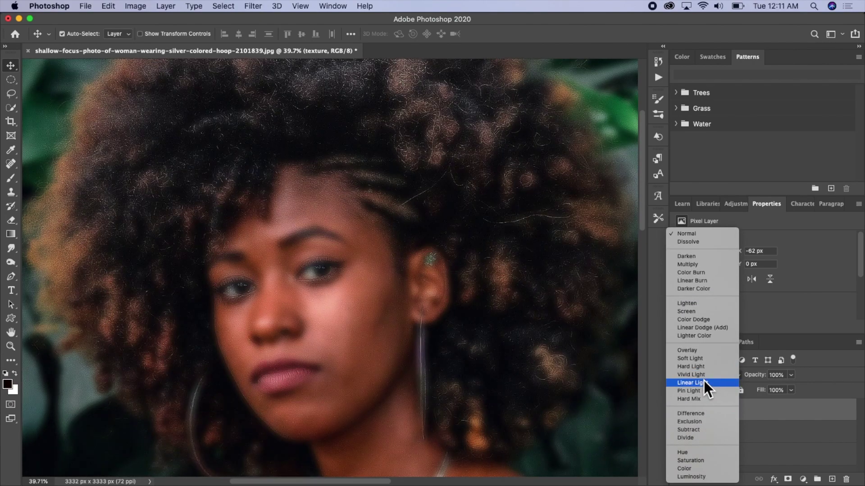
click(704, 381)
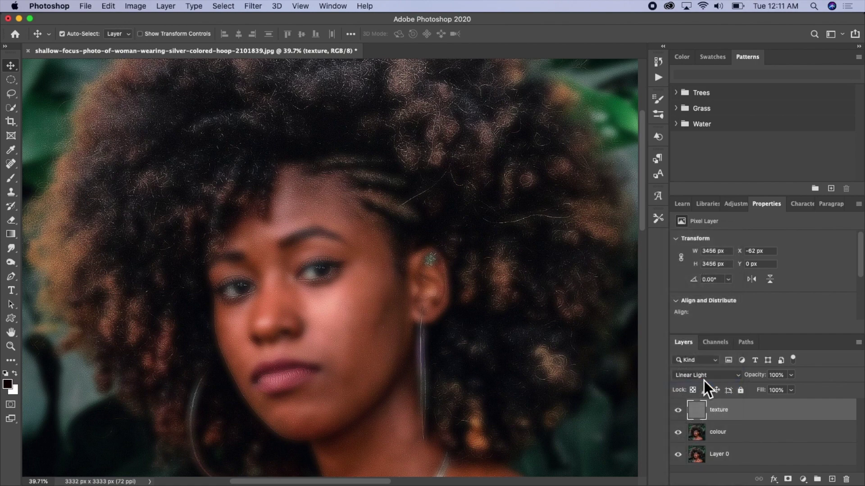
shift+click(748, 435)
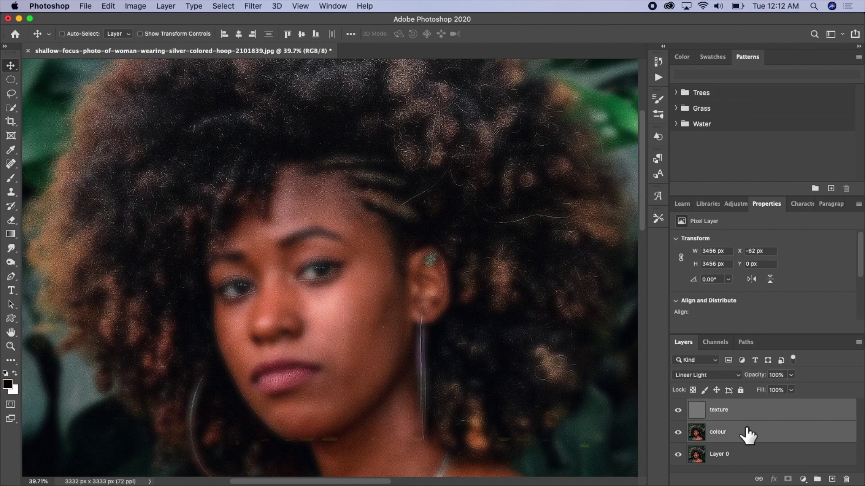
- Group Texture and Colour into Group 1 with an inverted, all-black layer mask
key(super+g)
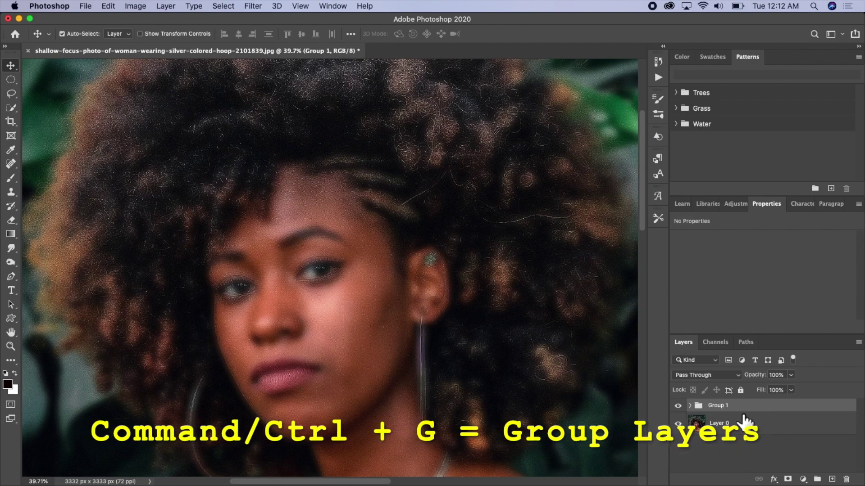
click(788, 480)
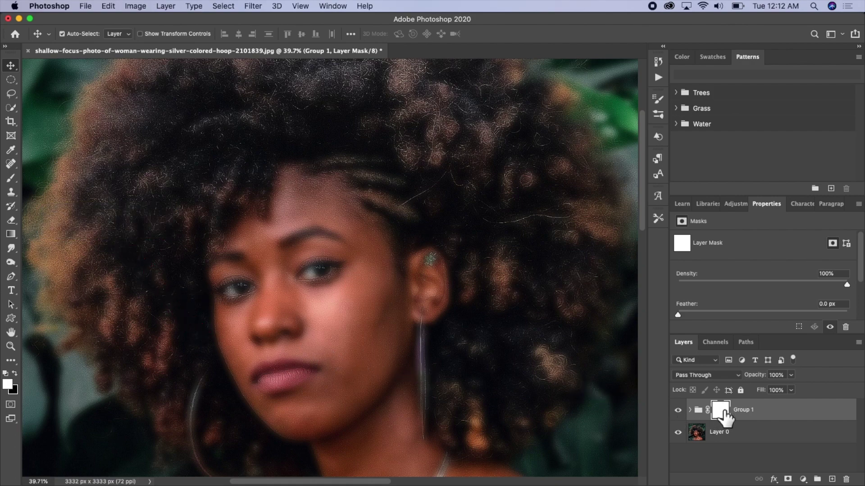
key(super+i)
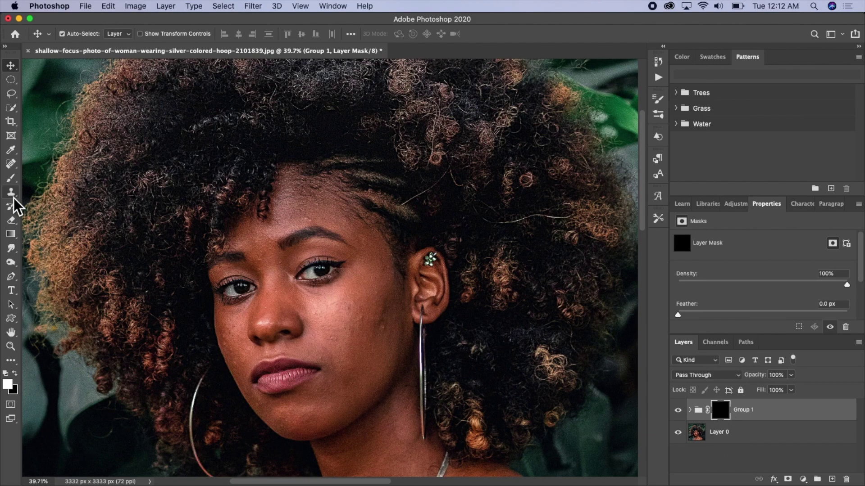
- Paint white on the mask over the facial skin, toggling Group 1 to compare
click(11, 179)
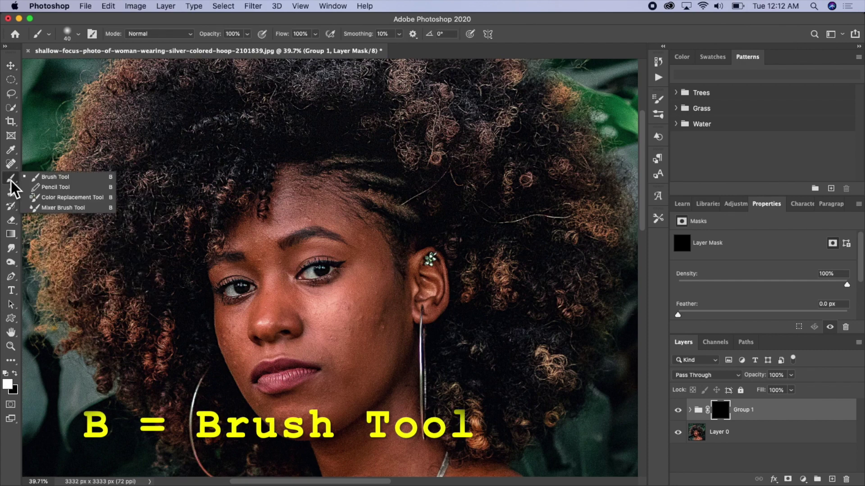
click(47, 176)
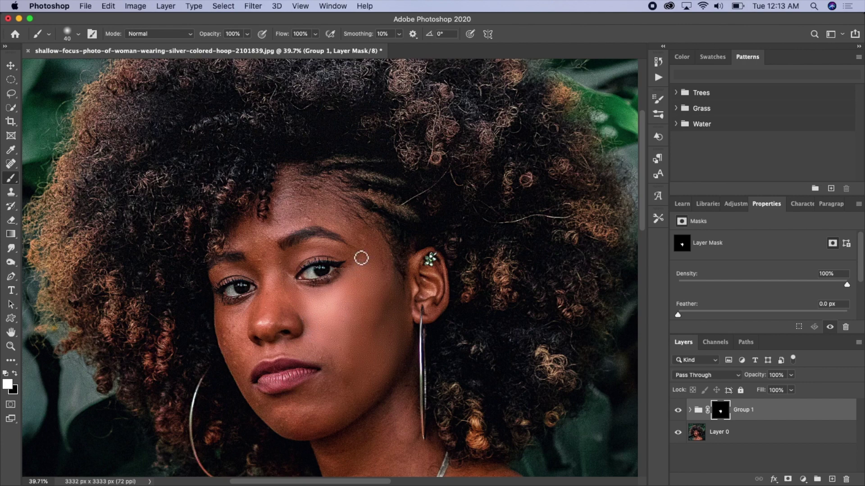
click(678, 410)
click(678, 410)
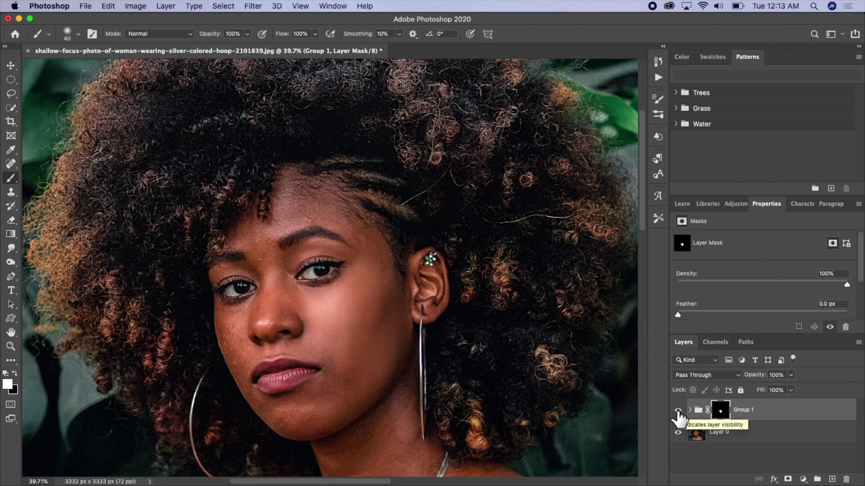
click(678, 410)
click(678, 410)
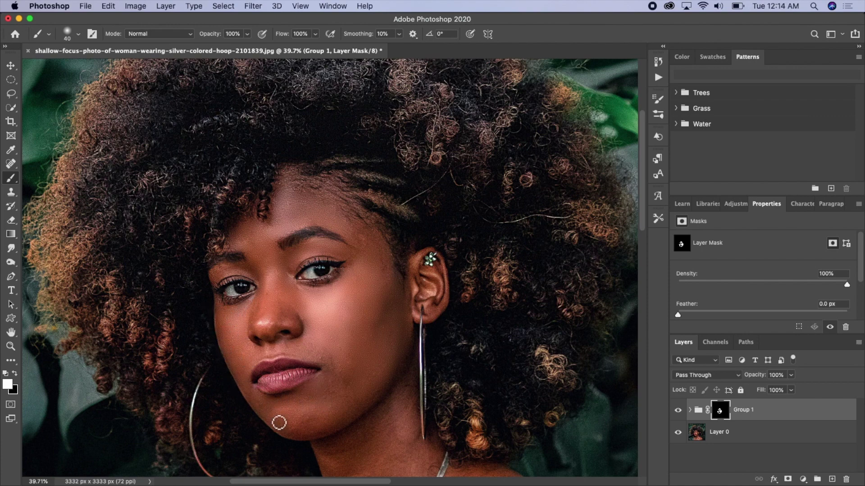
key(bracketleft)
key(bracketleft)
key(bracketleft)
key(bracketleft)
key(bracketleft)
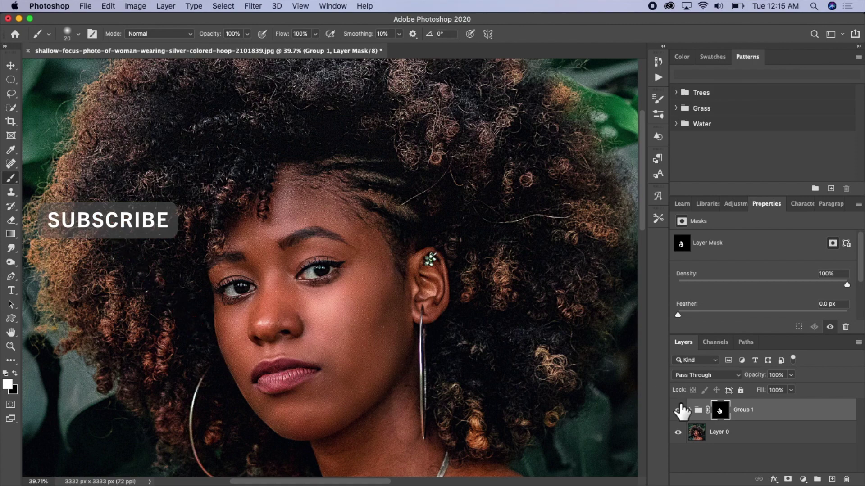
click(678, 411)
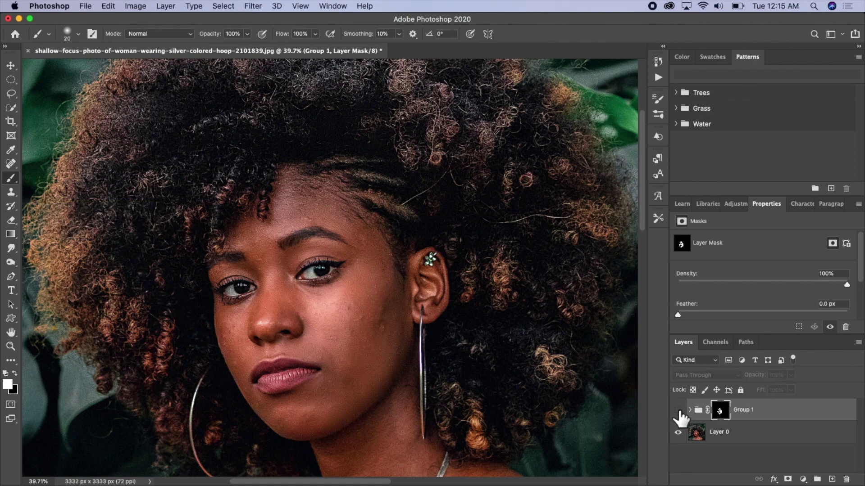
click(679, 411)
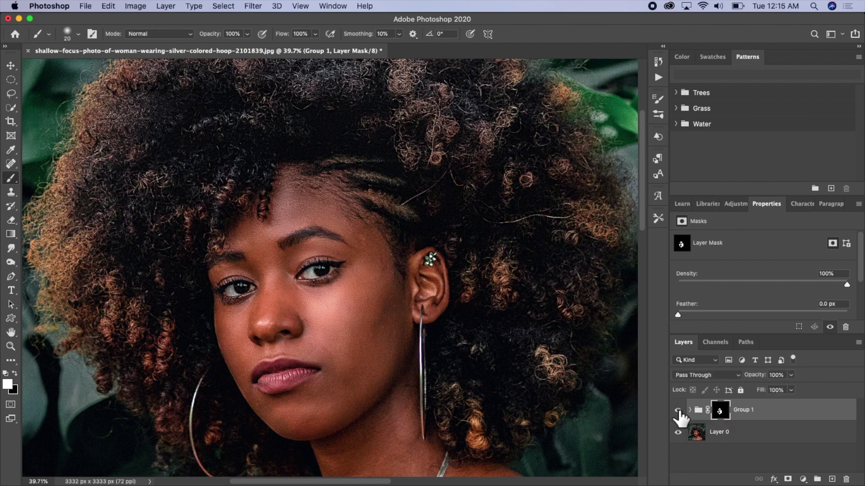
- Paint the neck, shoulders and chest onto the mask at 8–20% flow with a 35–70 px brush
scroll(394, 345, down, 5)
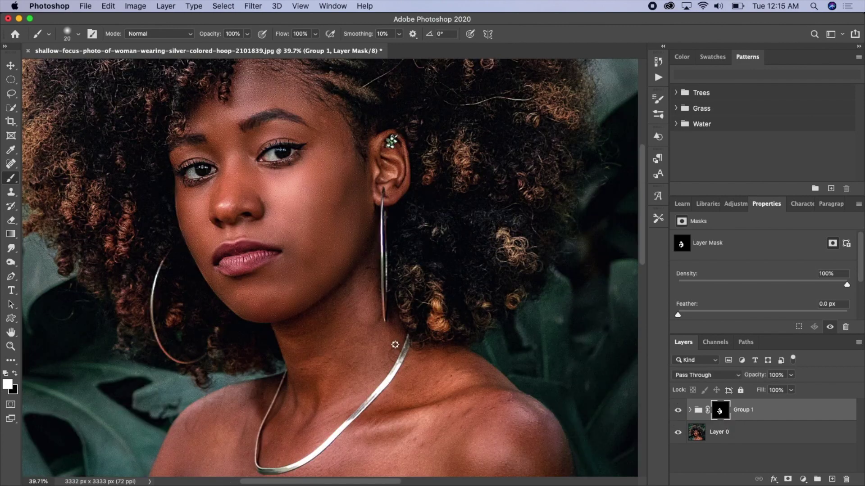
scroll(395, 345, down, 1)
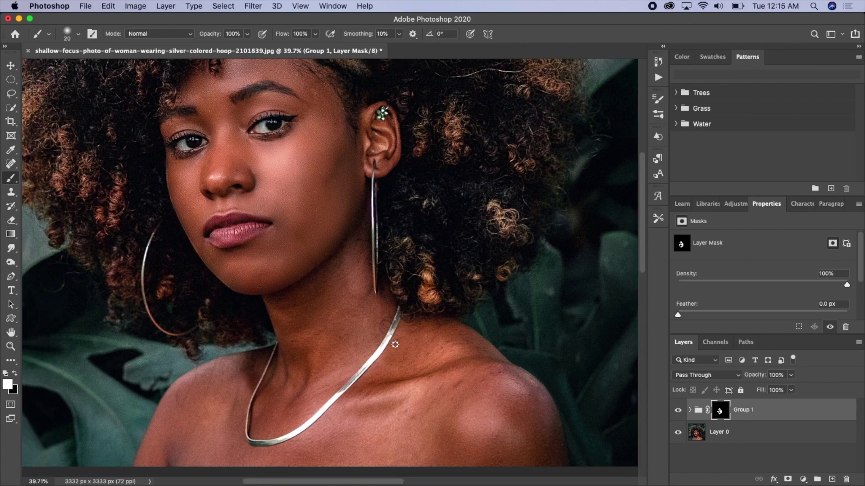
scroll(395, 345, up, 2)
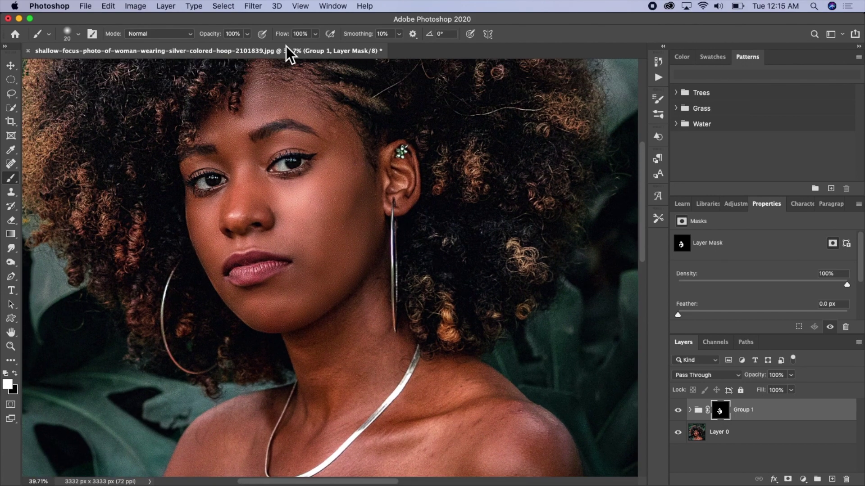
drag(266, 35, 244, 41)
key(Return)
key(bracketright)
key(bracketright)
key(bracketleft)
key(bracketleft)
key(bracketleft)
key(bracketleft)
key(bracketleft)
key(bracketright)
key(bracketright)
key(bracketright)
key(bracketright)
drag(280, 30, 271, 34)
drag(281, 40, 287, 36)
drag(499, 279, 474, 301)
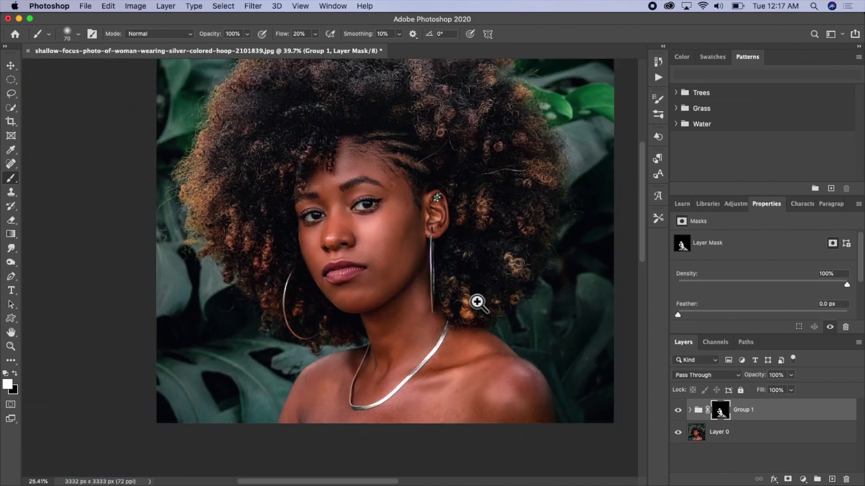
- Toggle Group 1 against the original and touch up the mask around the neck
click(678, 410)
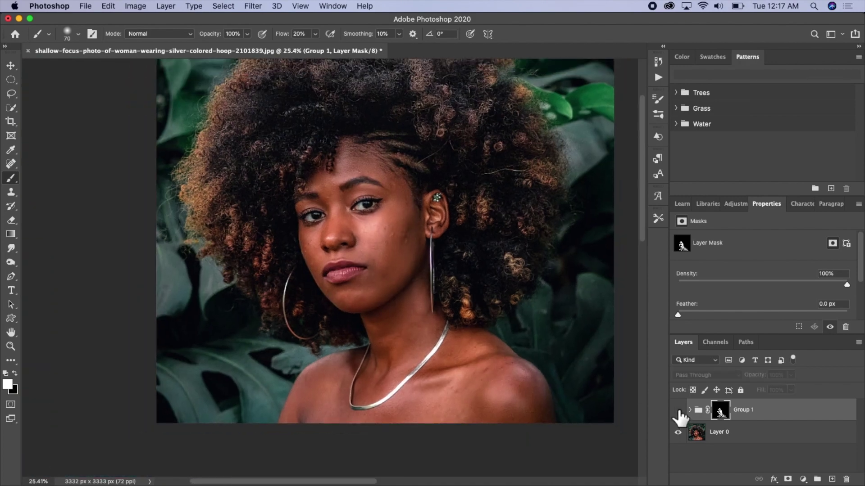
click(678, 411)
click(678, 410)
click(678, 410)
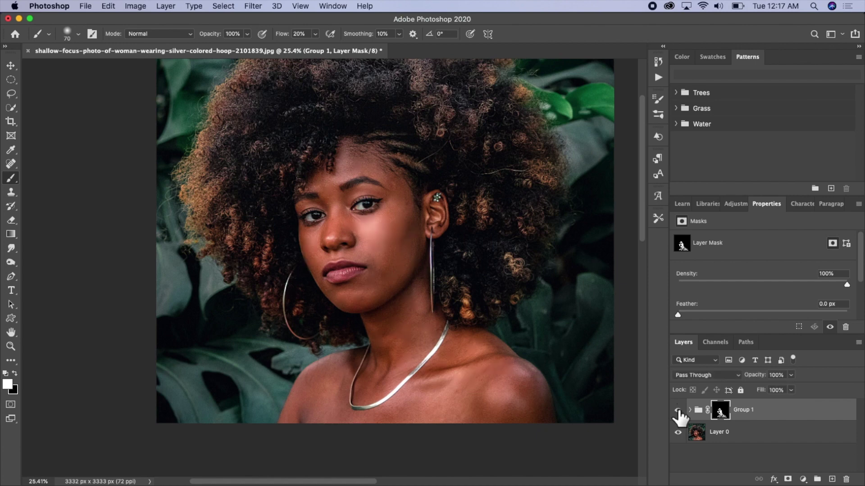
click(678, 410)
click(678, 411)
click(333, 363)
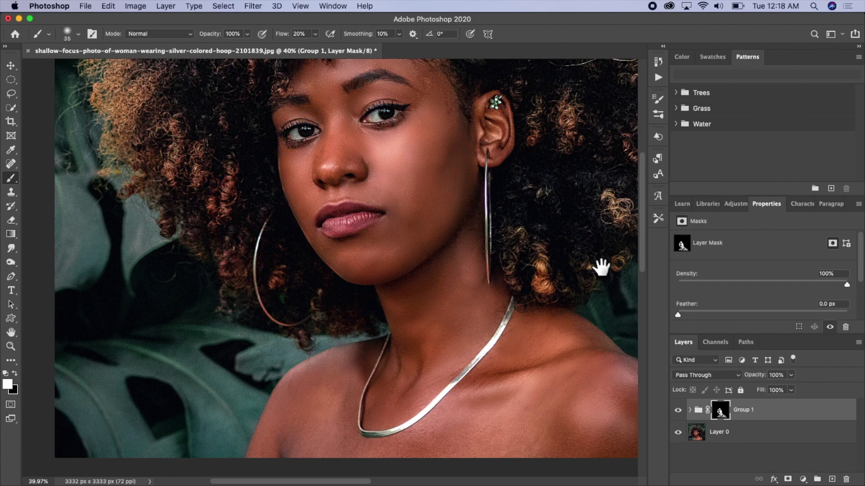
drag(456, 212, 432, 240)
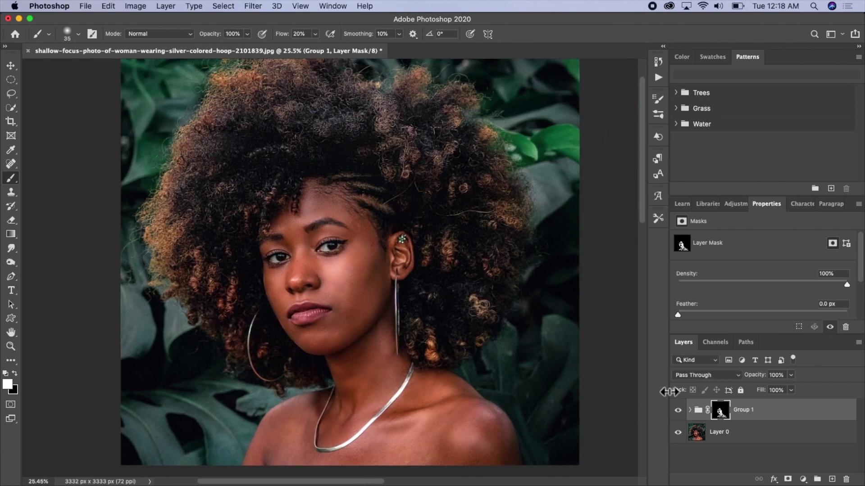
- Compare Group 1 with the original once more, then select Layer 0
click(678, 410)
click(678, 410)
click(678, 411)
click(678, 410)
click(754, 434)
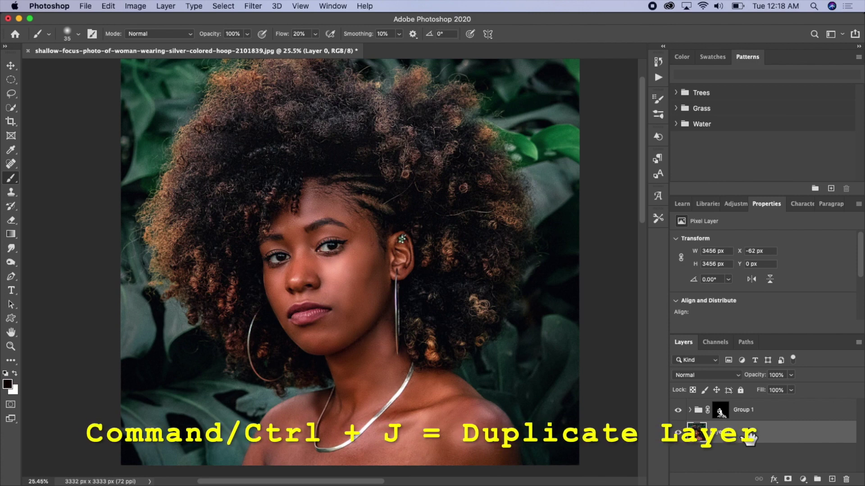
- Duplicate Layer 0, move Group 1 below the copies, and rename it 'Skin tones'
key(super+j)
key(super+j)
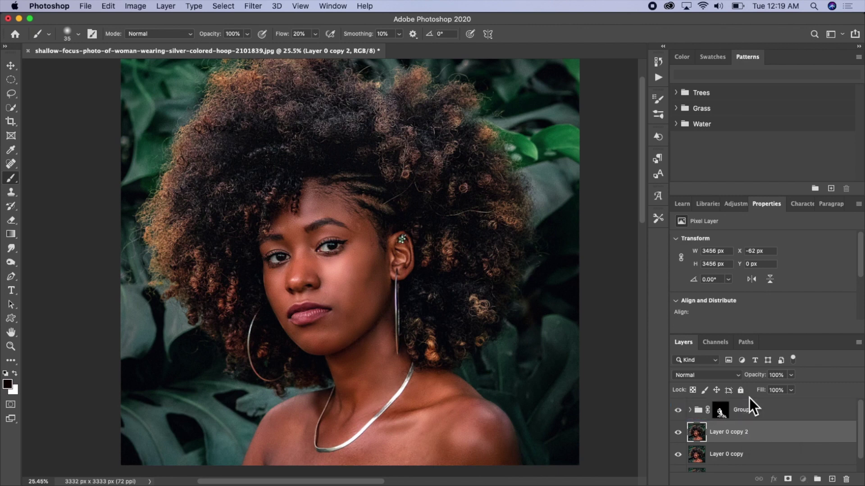
drag(760, 413, 759, 466)
double_click(744, 453)
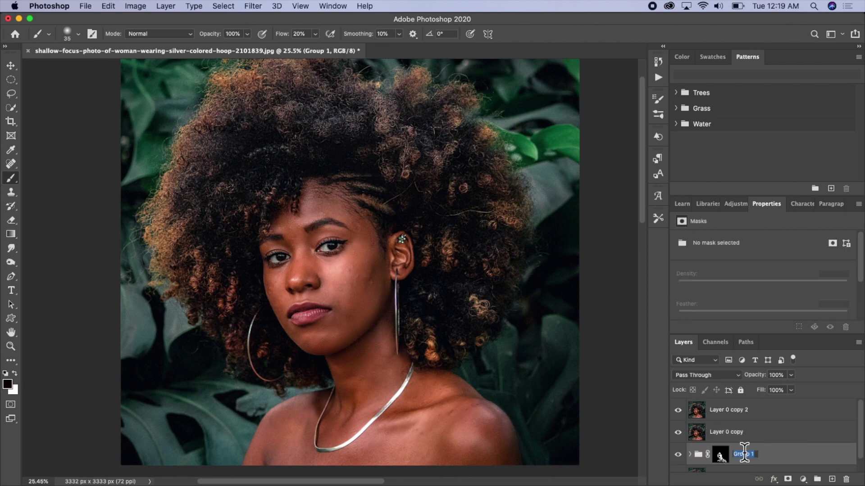
text(Skin tones)
key(Return)
- Rename the lower photo copy 'dodge' and the top copy 'burn'
double_click(727, 433)
text(do)
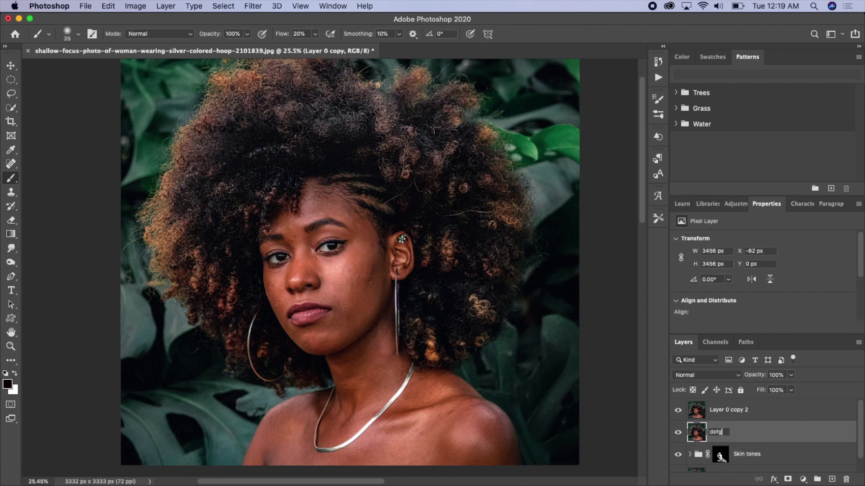
text(dge)
click(726, 410)
key(r)
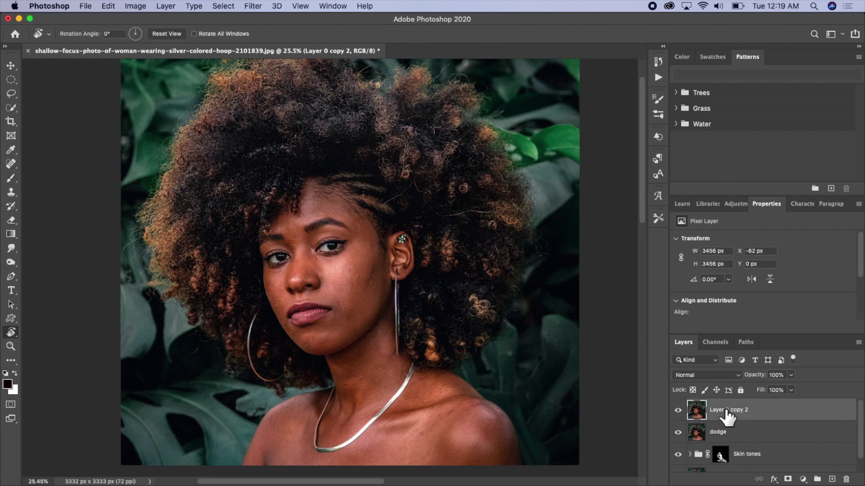
double_click(726, 410)
text(burn)
key(Return)
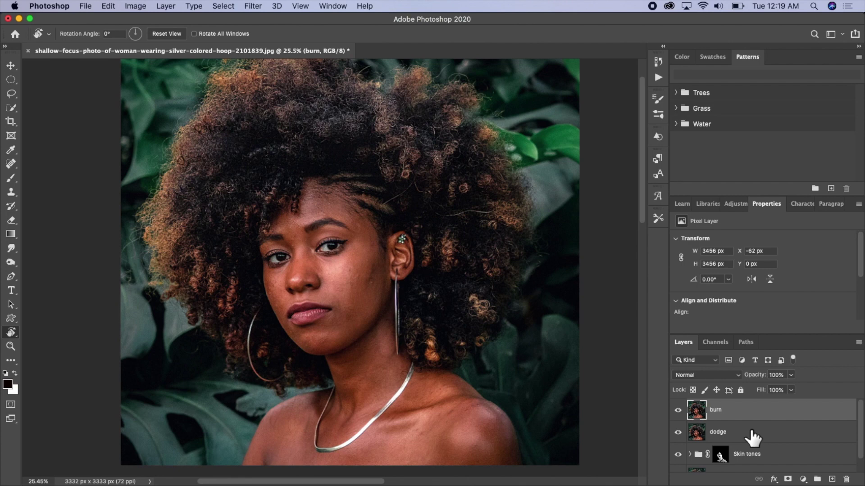
click(734, 440)
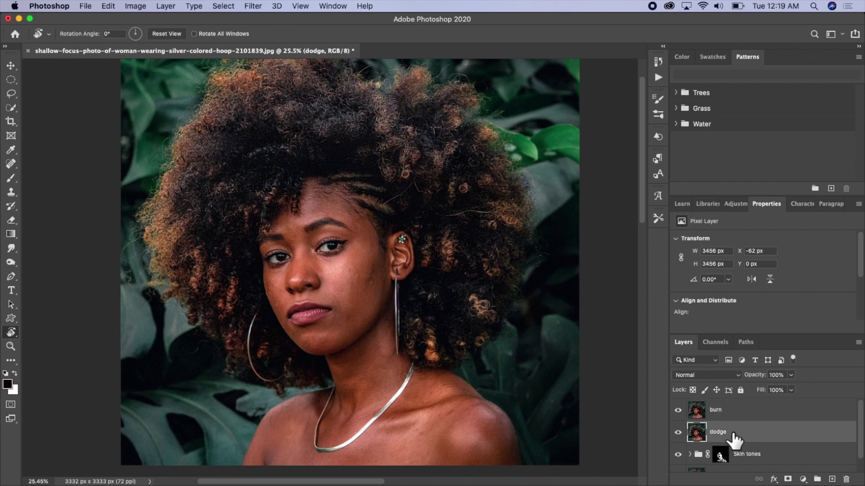
- Hide the burn layer and select the dodge layer
click(730, 416)
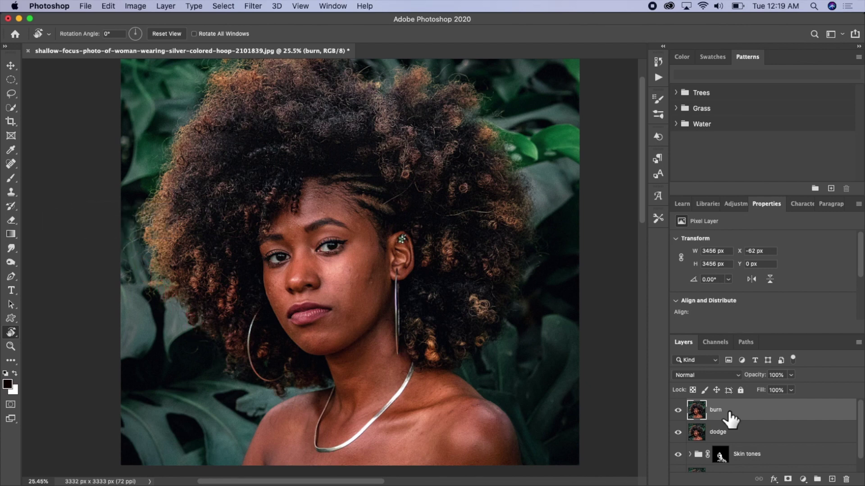
click(679, 410)
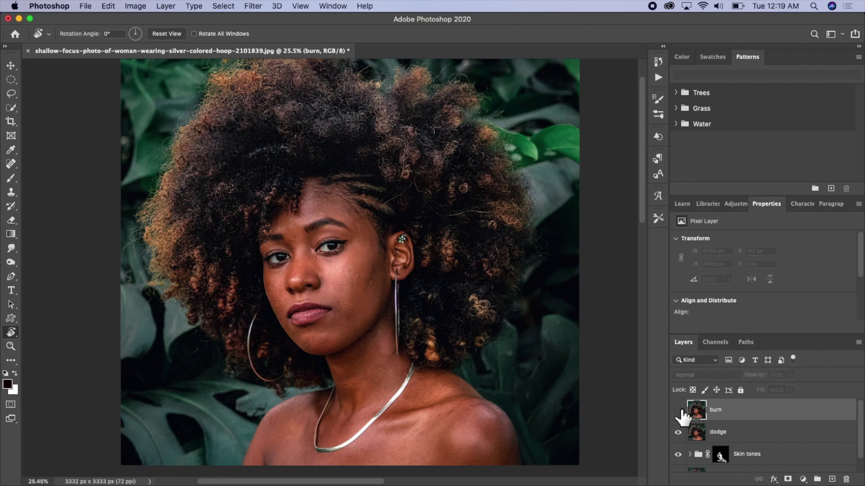
click(719, 435)
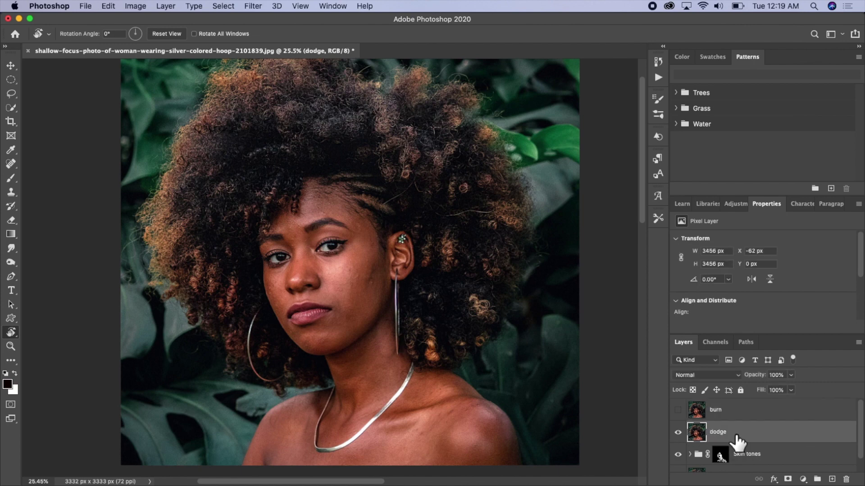
- Set the dodge layer to Screen blend mode and open its Layer Style dialog
click(738, 376)
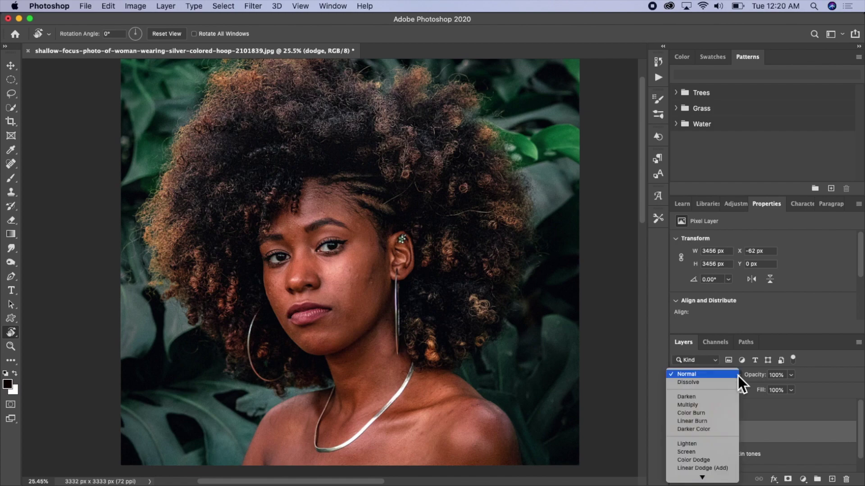
scroll(715, 401, down, 1)
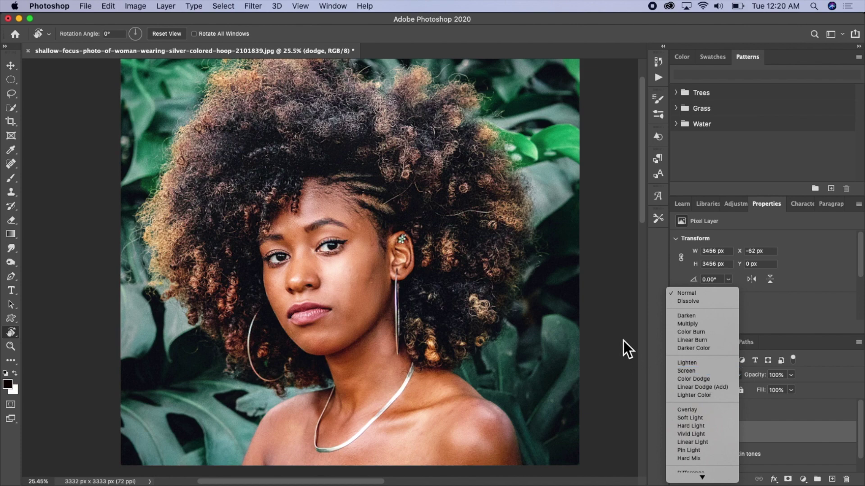
click(621, 354)
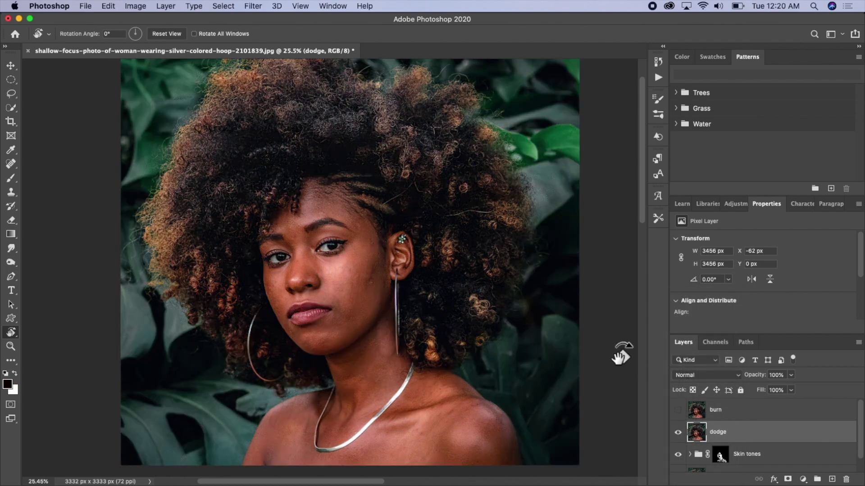
click(718, 376)
scroll(705, 419, down, 5)
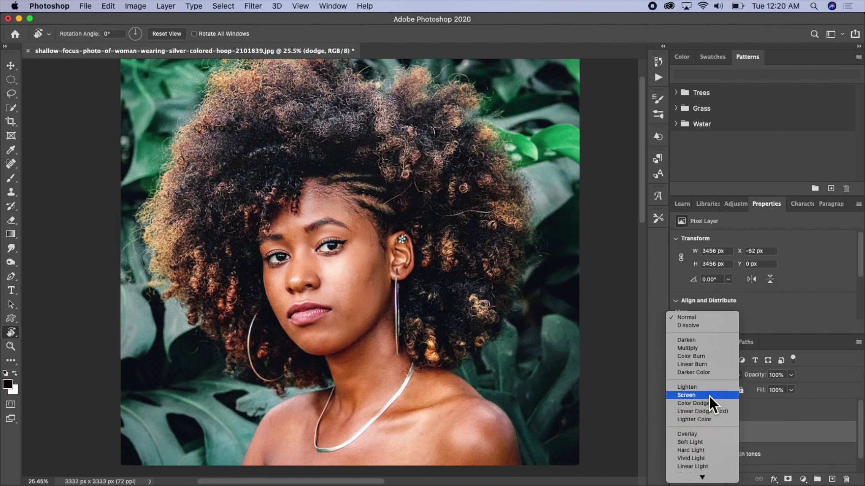
click(709, 395)
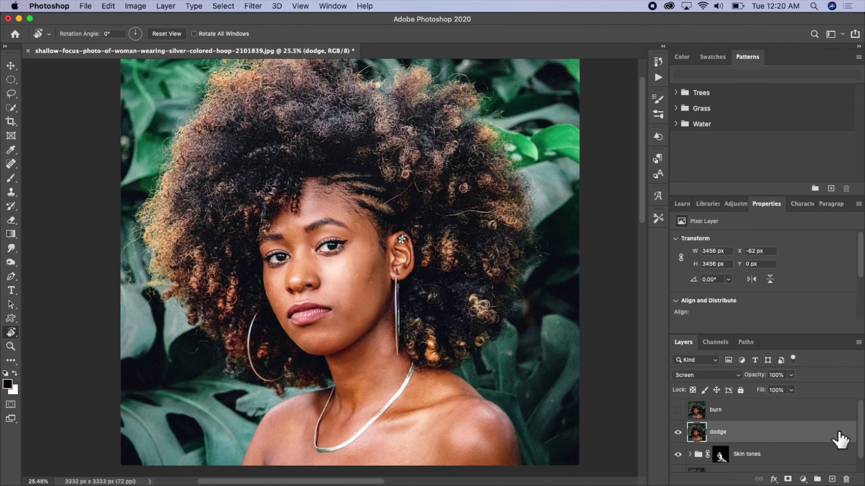
double_click(839, 439)
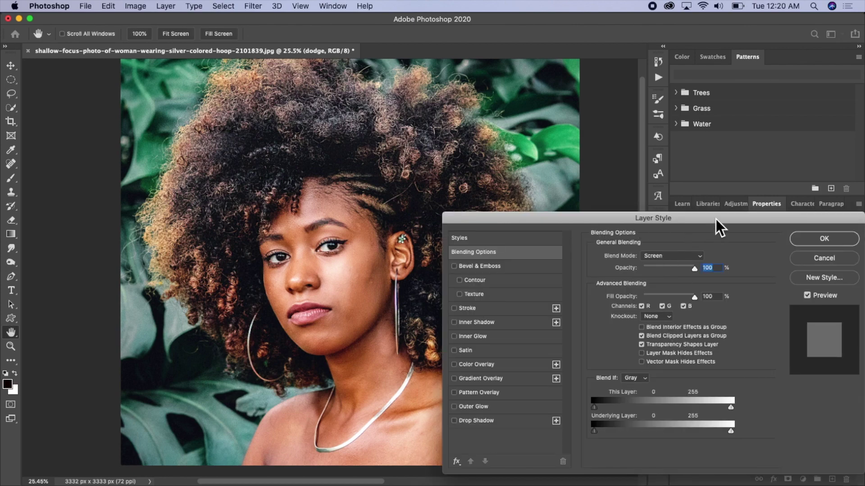
drag(715, 219, 724, 153)
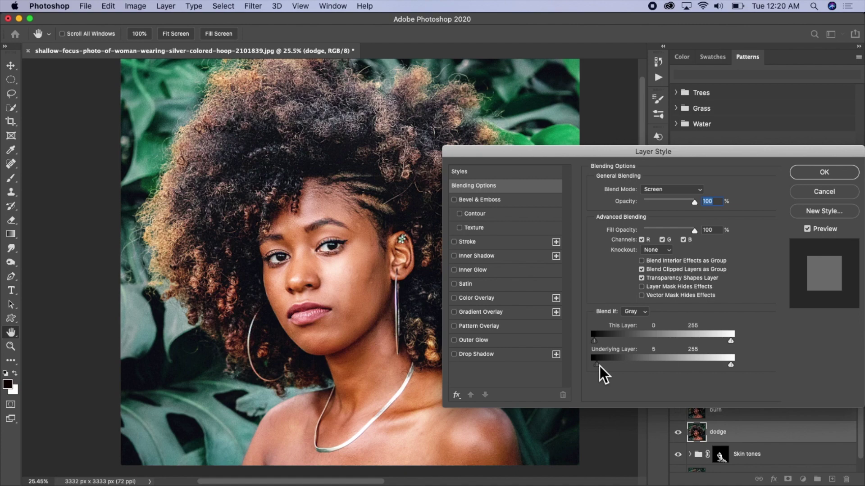
- Split the dodge layer's Blend If Underlying Layer black slider to 96/196 and confirm
drag(601, 365, 645, 363)
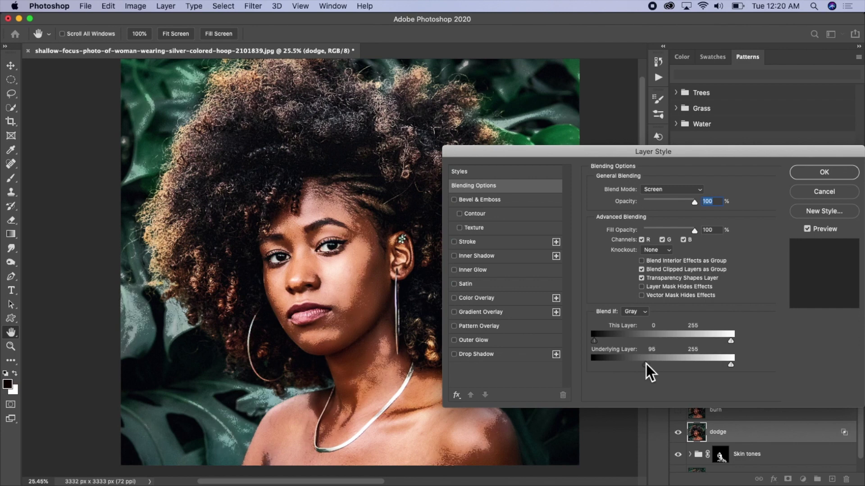
key(alt)
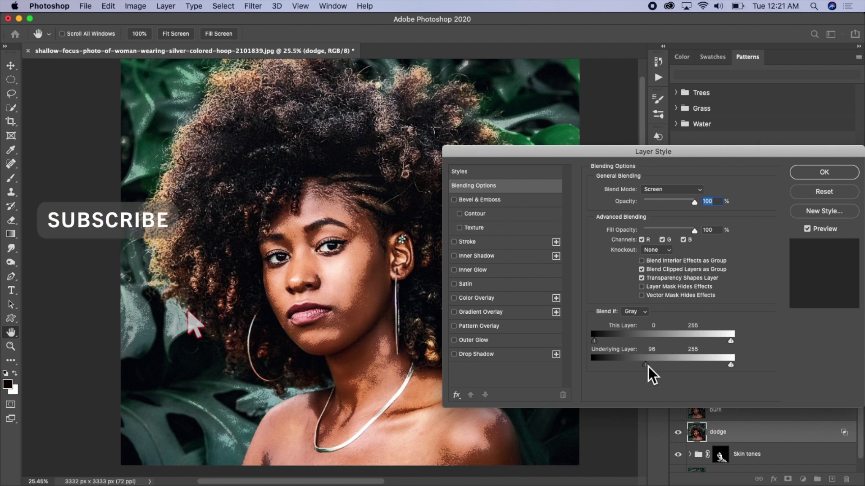
drag(648, 367, 651, 367)
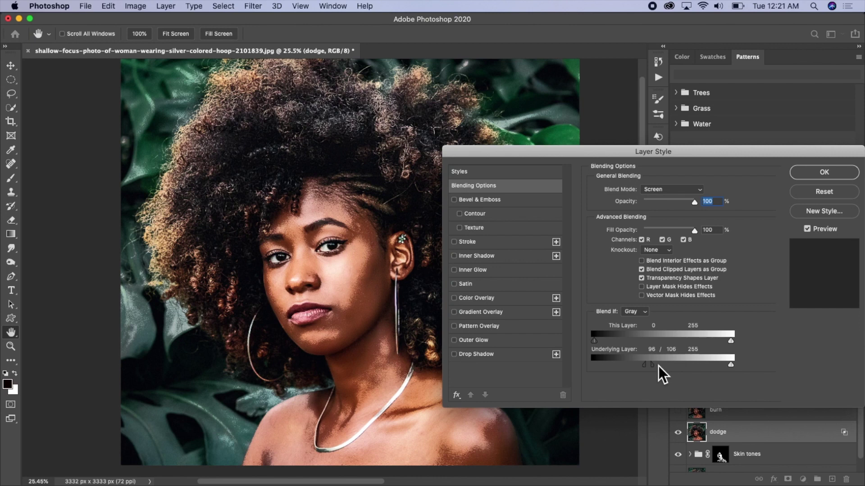
drag(652, 364, 675, 365)
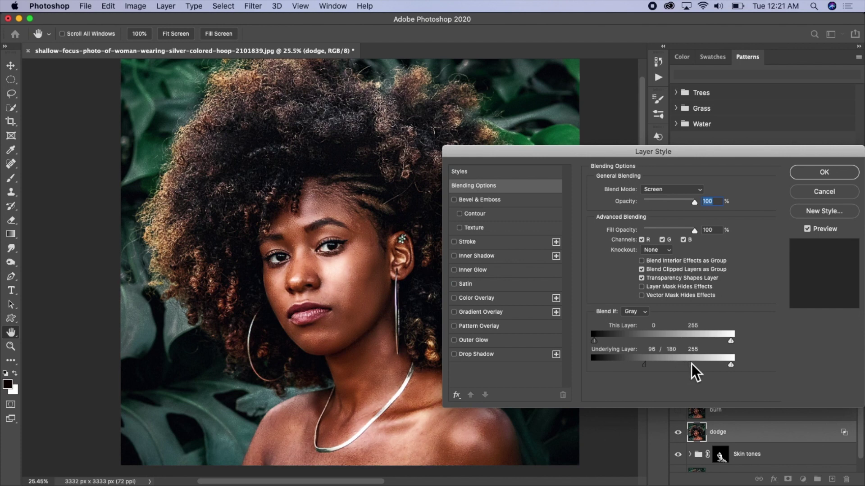
mouse_move(699, 364)
mouse_down()
mouse_move(708, 364)
mouse_move(669, 369)
mouse_move(693, 368)
mouse_up()
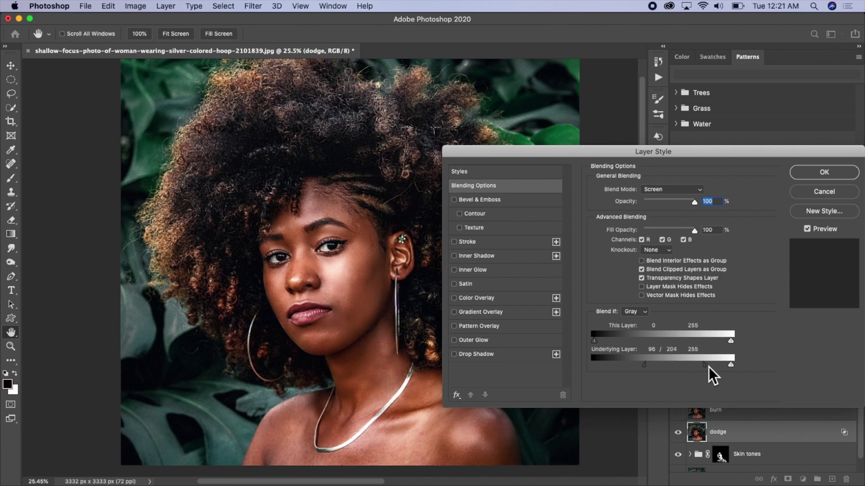
mouse_move(706, 365)
mouse_down()
mouse_move(721, 363)
mouse_move(696, 370)
mouse_move(708, 364)
mouse_up()
click(819, 173)
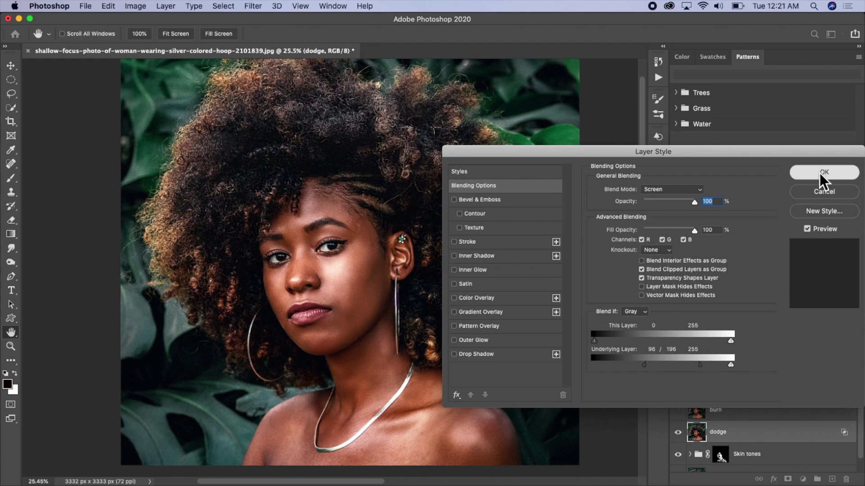
key(r)
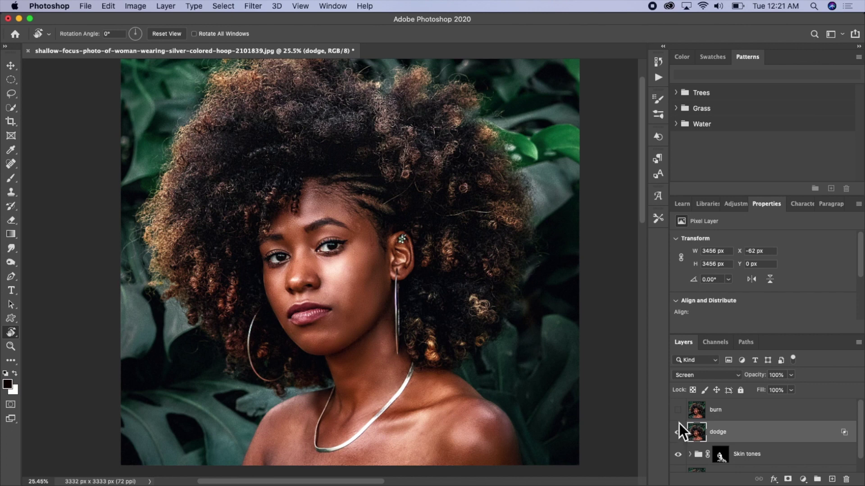
- Make the burn layer visible and set its blend mode to Multiply
click(739, 410)
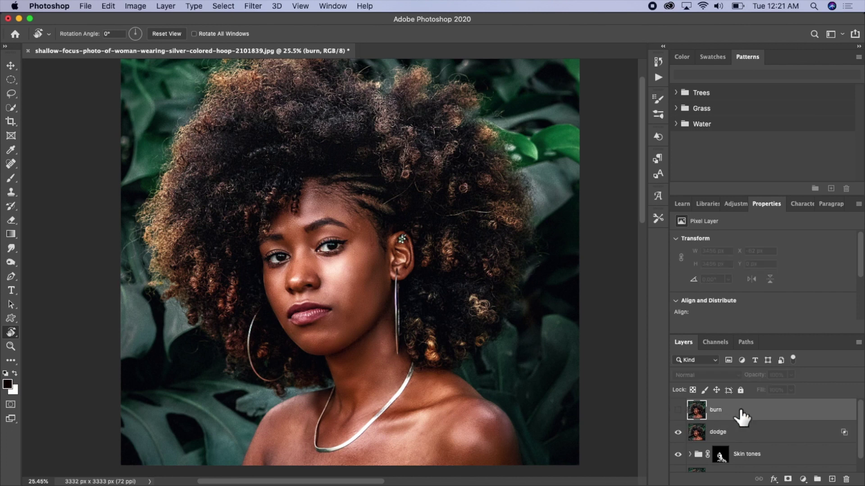
click(677, 410)
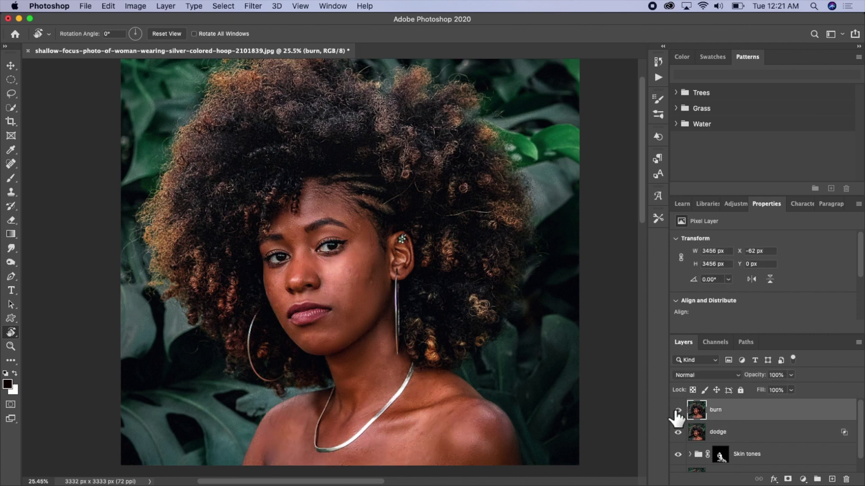
click(739, 378)
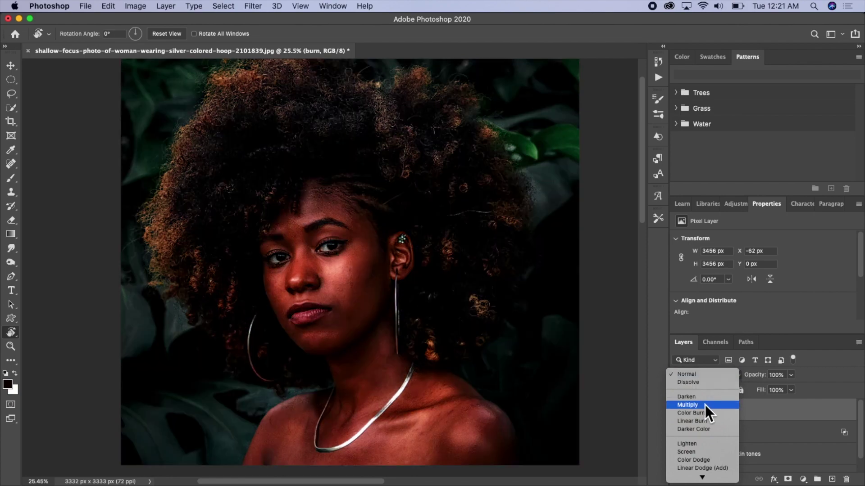
click(704, 404)
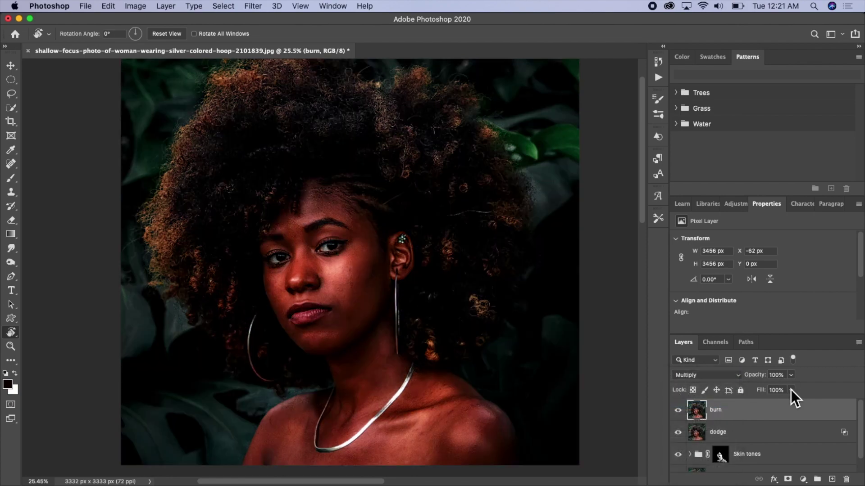
- Split the burn layer's Blend If Underlying Layer white slider to 21/123 and confirm
double_click(845, 417)
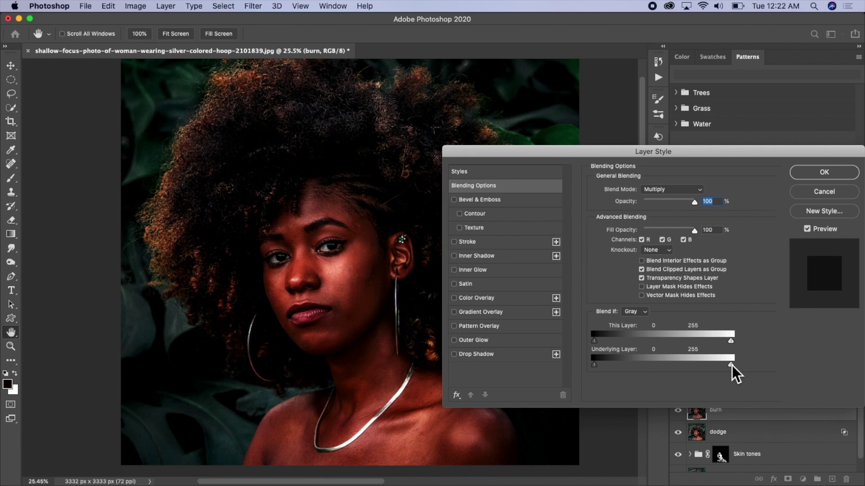
drag(730, 366, 658, 369)
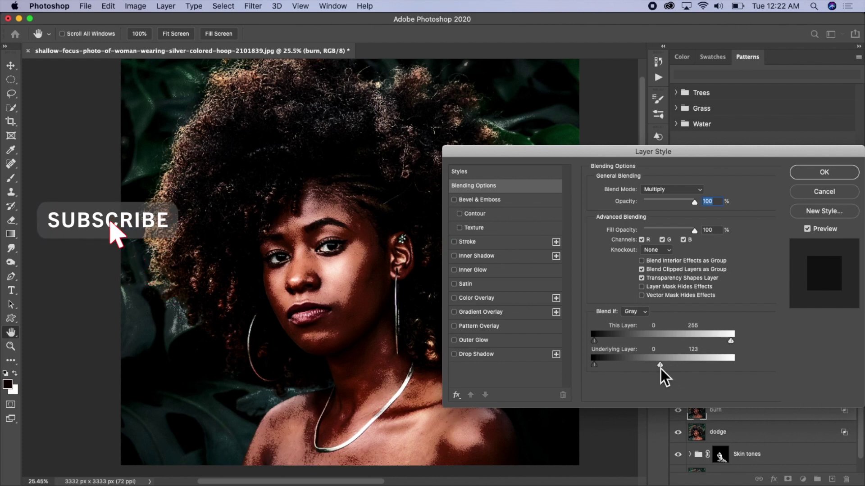
key(alt)
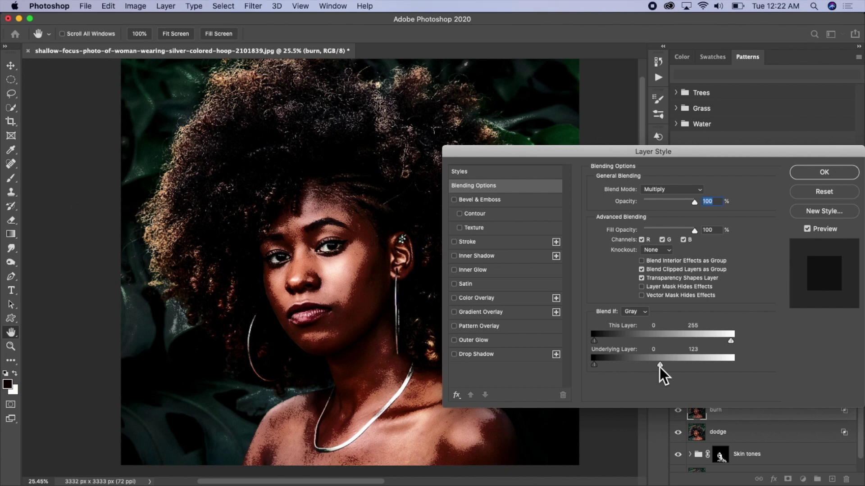
drag(659, 366, 607, 369)
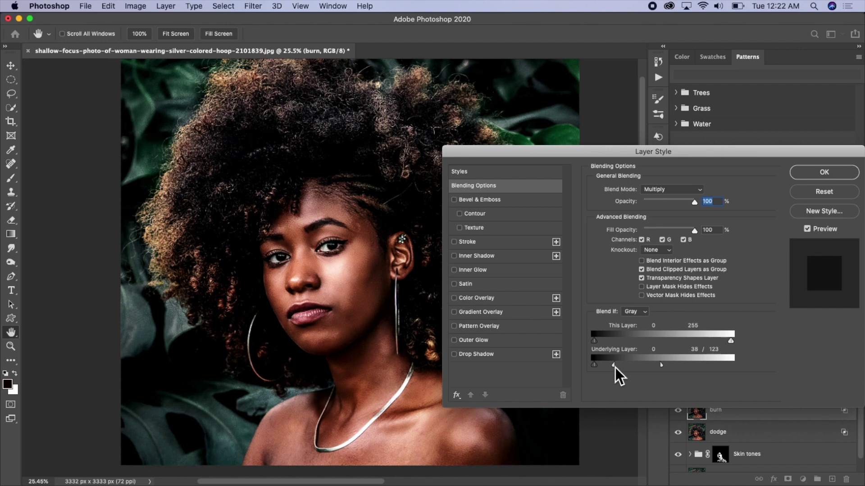
mouse_move(611, 368)
mouse_down()
mouse_move(595, 367)
mouse_move(606, 367)
mouse_up()
click(836, 173)
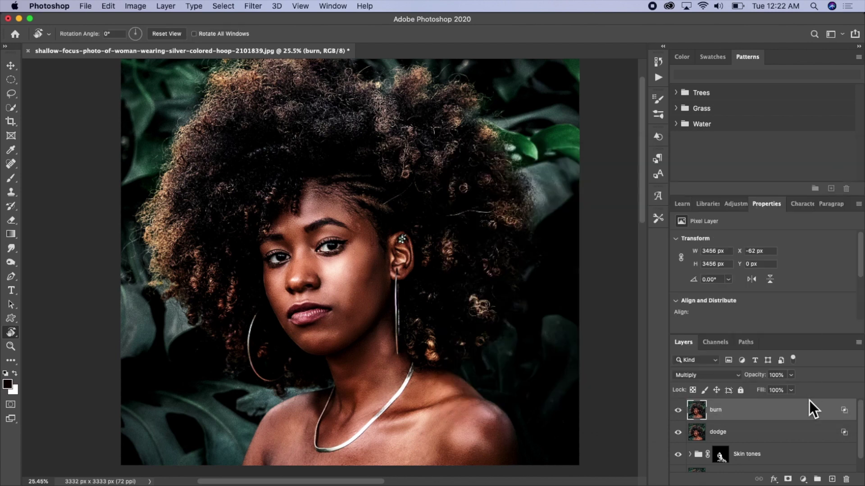
- Select the dodge and burn layers and group them with Cmd+G
click(786, 440)
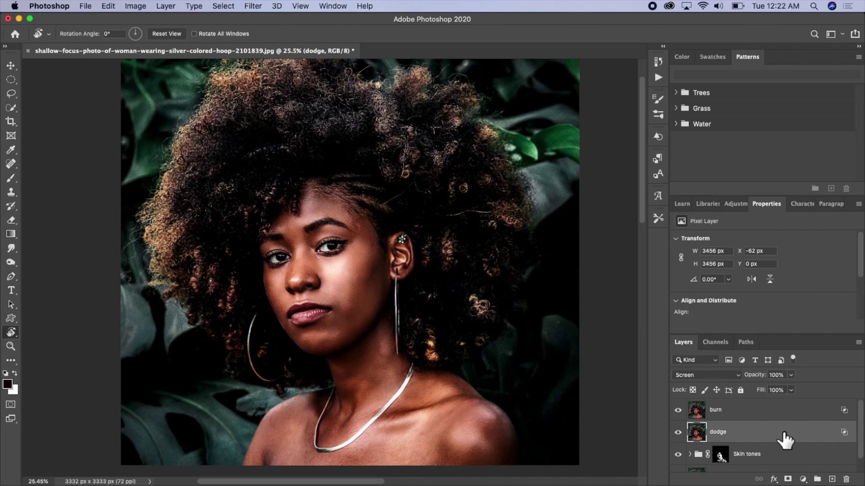
shift+click(779, 421)
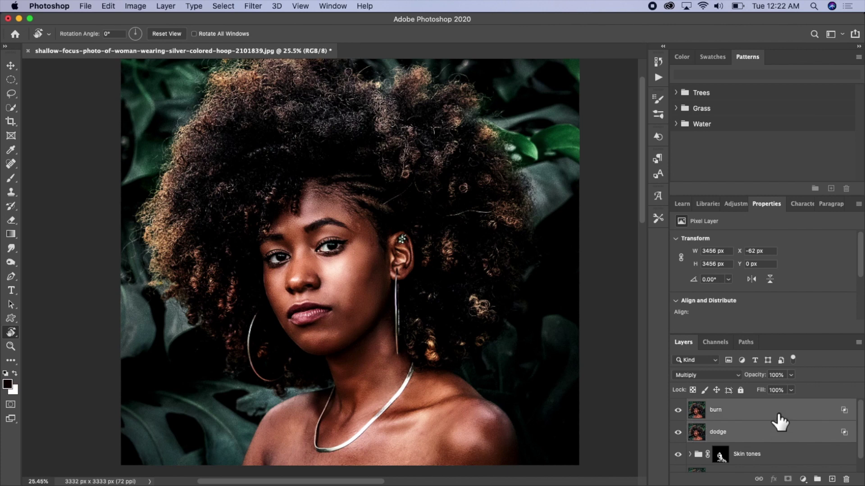
key(super+g)
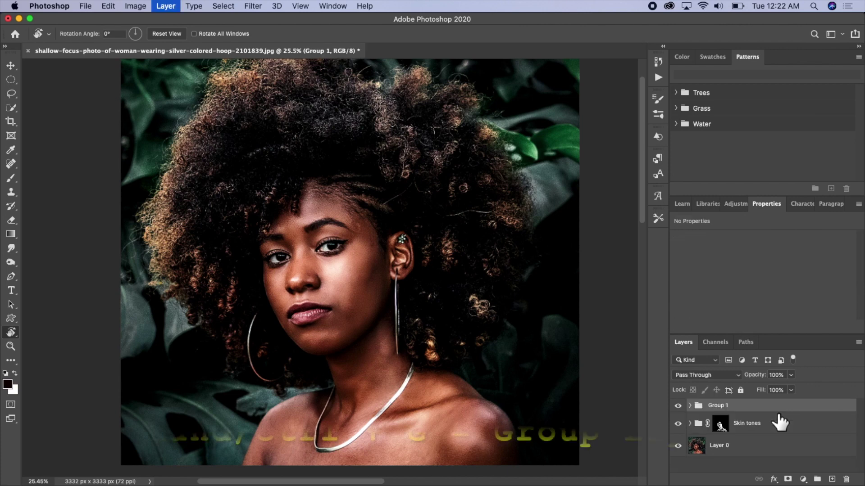
- Rename the new group 'dodge & burn' and add a white layer mask to it
double_click(720, 405)
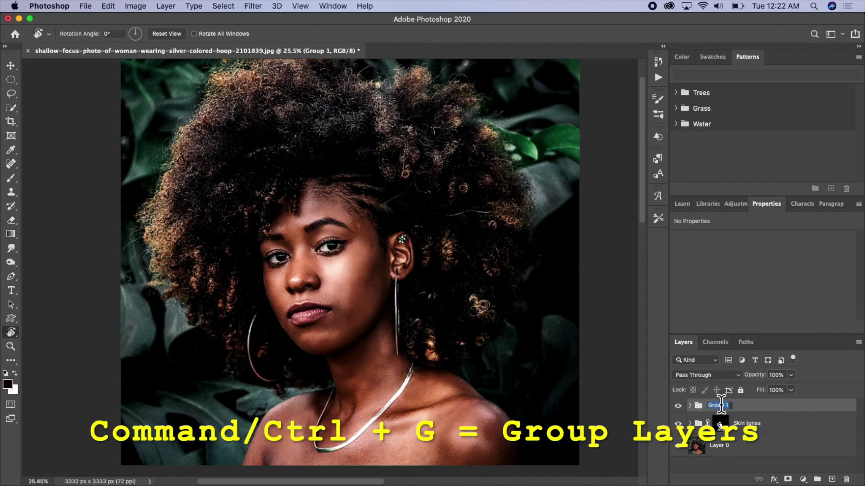
text(doo)
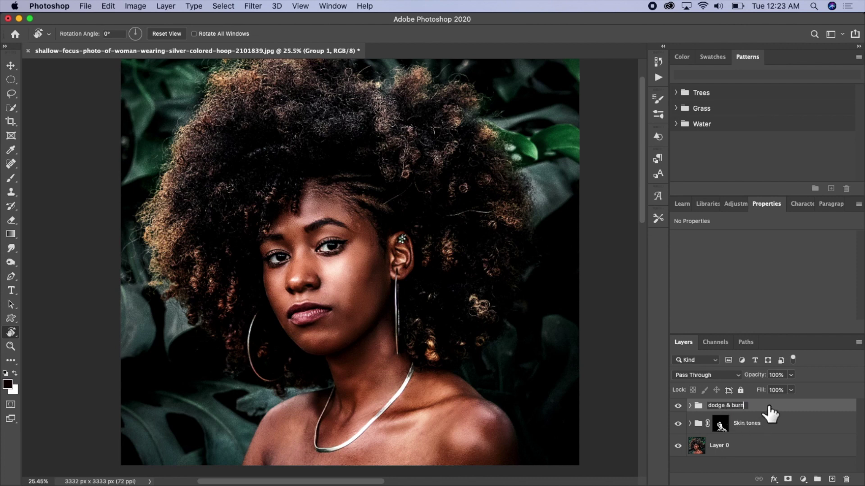
click(769, 405)
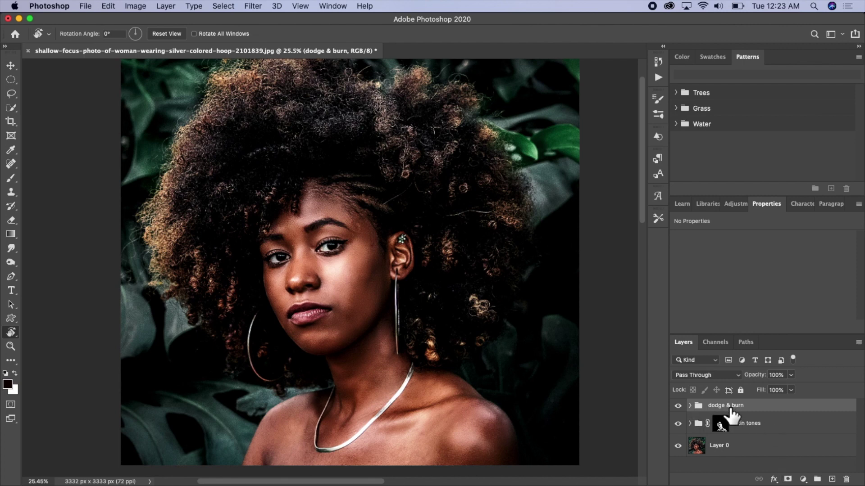
click(788, 479)
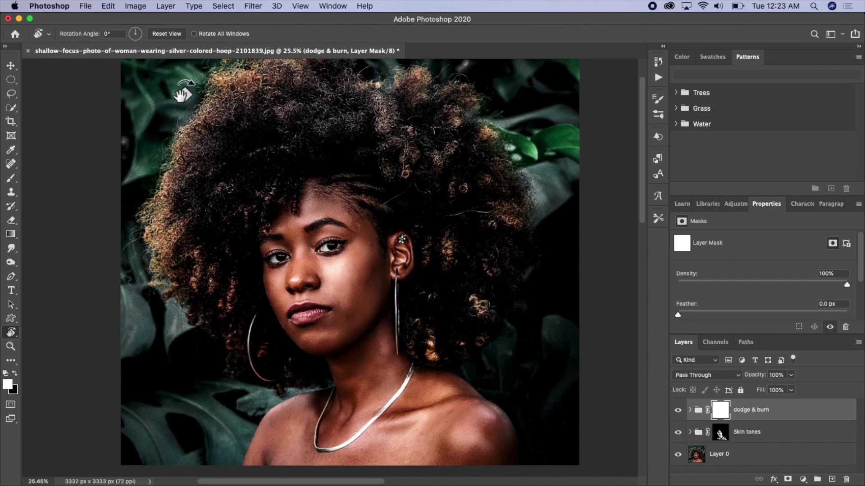
- Apply Image to the group mask using the Merged layer with Normal blending at 100%
click(135, 6)
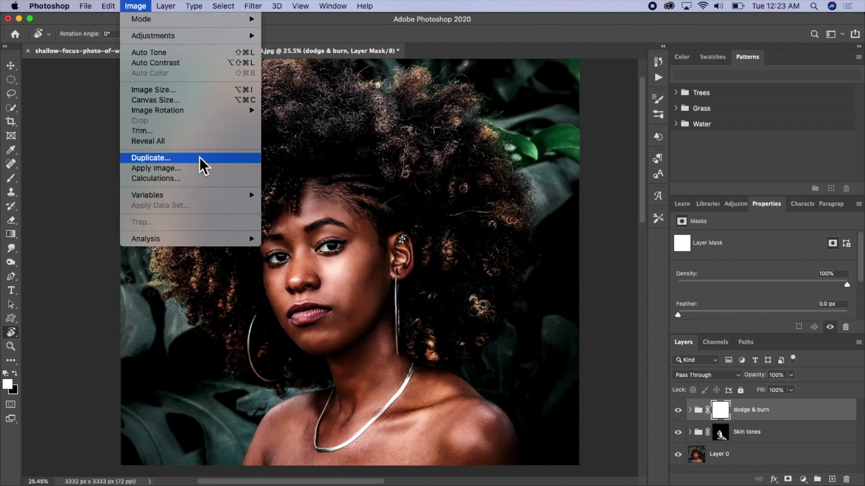
click(185, 170)
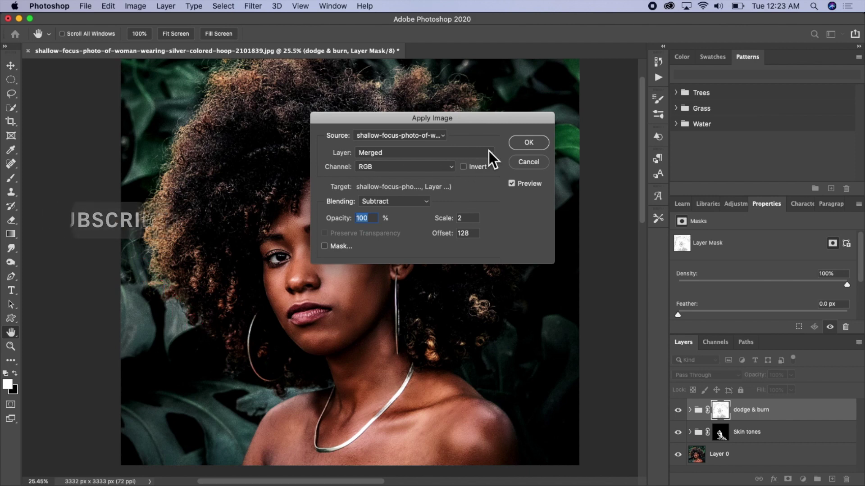
click(425, 201)
click(427, 203)
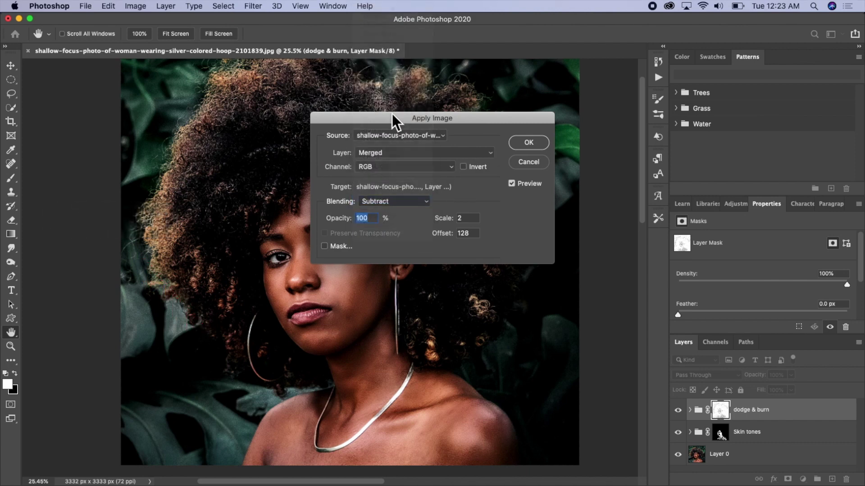
click(428, 203)
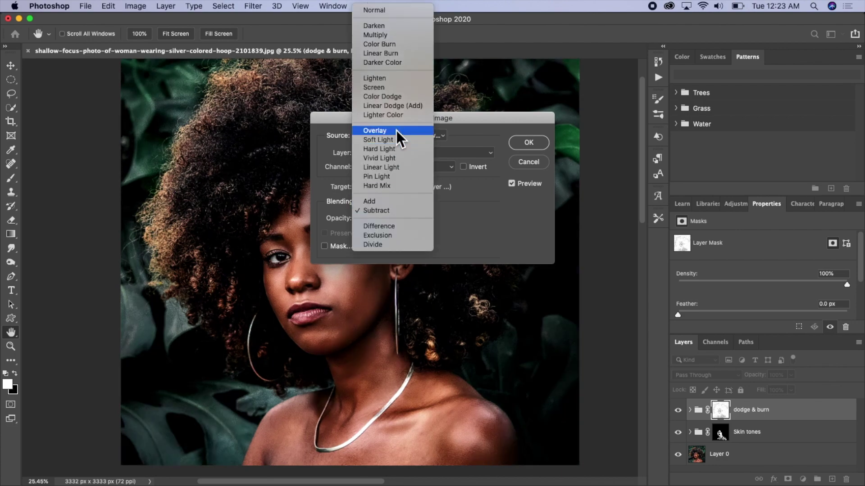
click(385, 10)
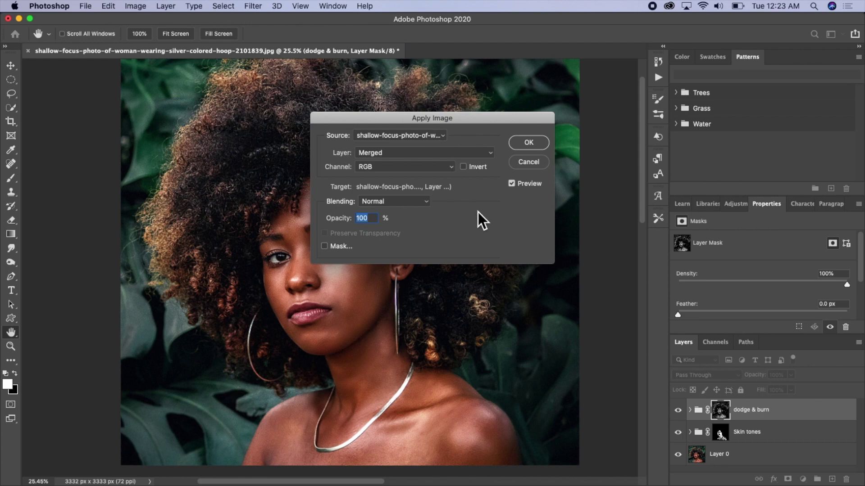
click(522, 154)
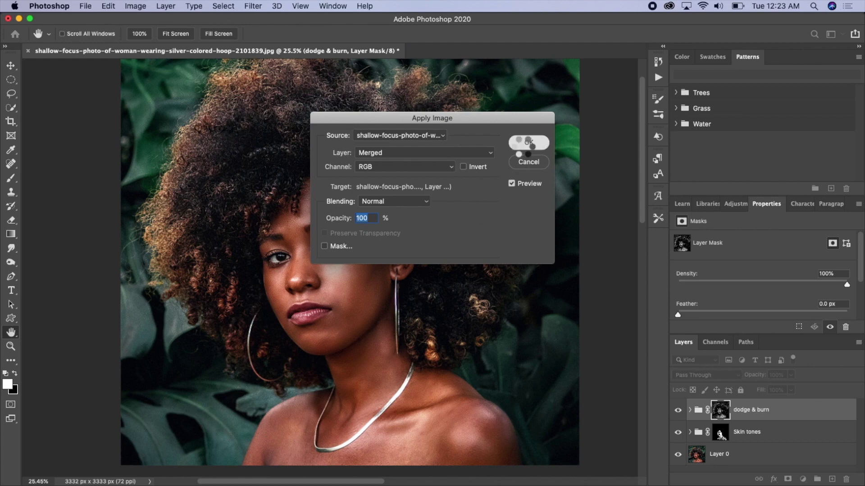
key(r)
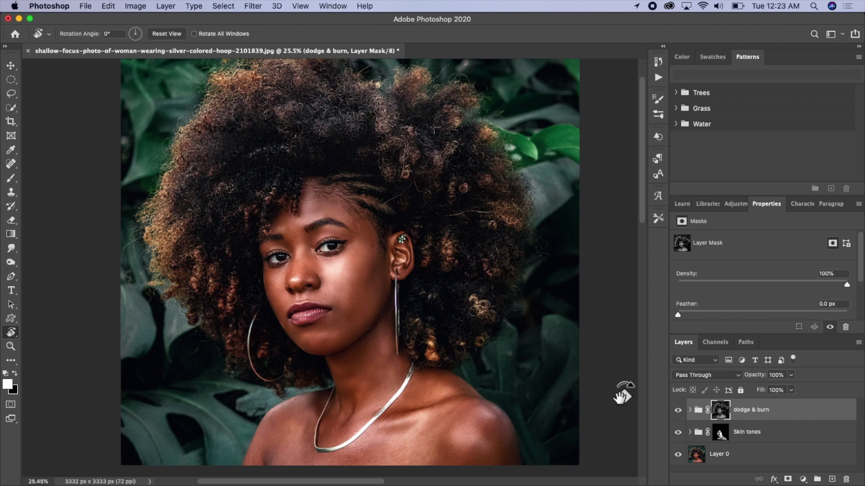
key(v)
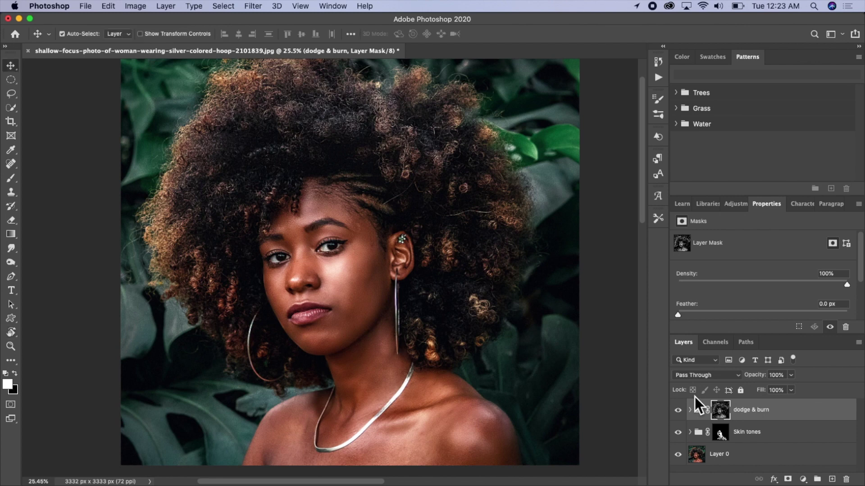
click(677, 409)
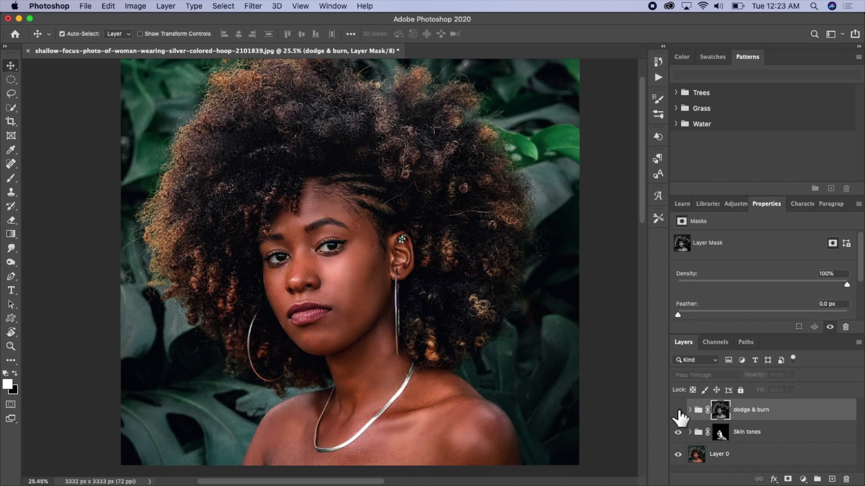
click(677, 410)
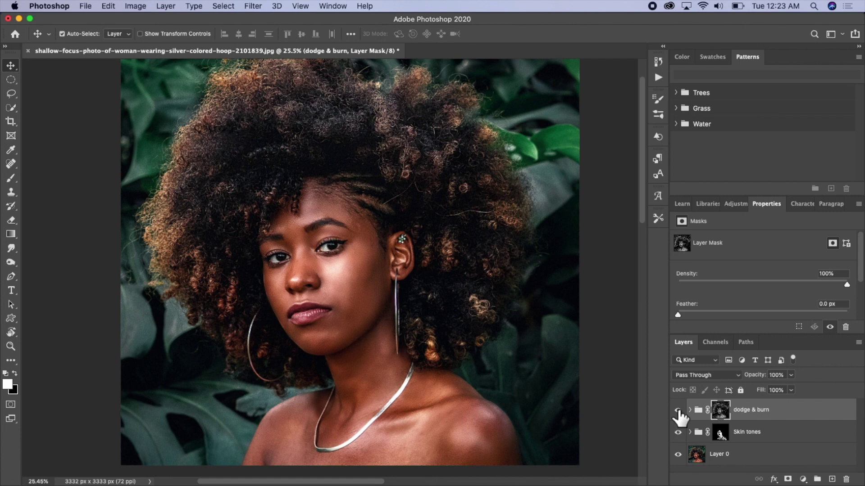
click(678, 410)
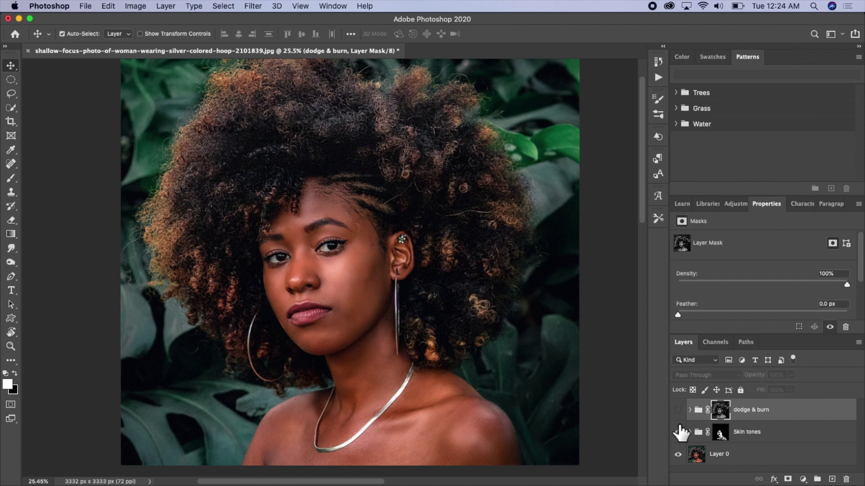
click(678, 410)
click(678, 410)
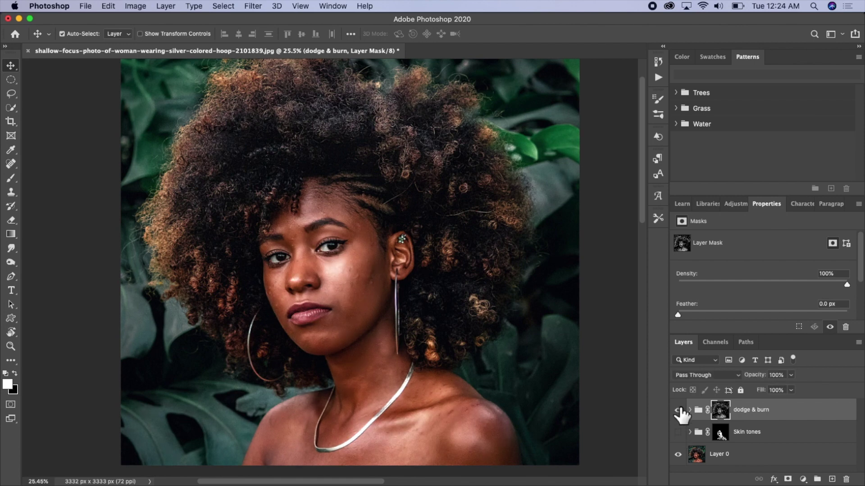
click(678, 410)
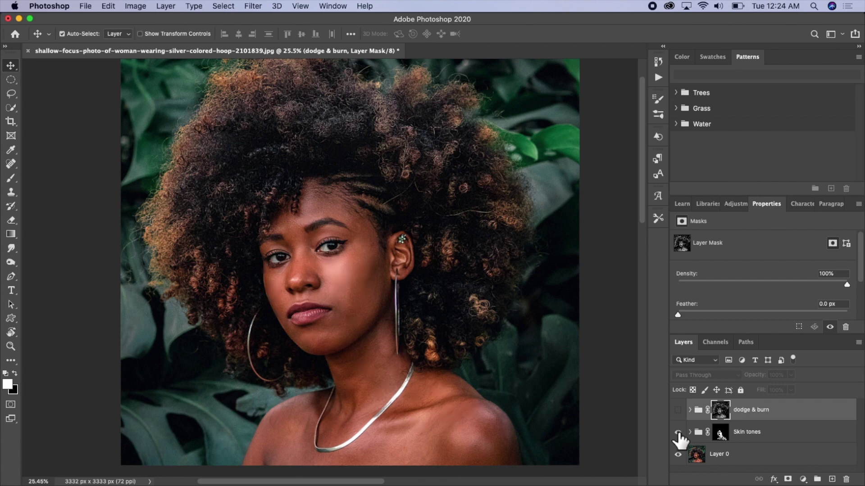
click(678, 410)
click(758, 435)
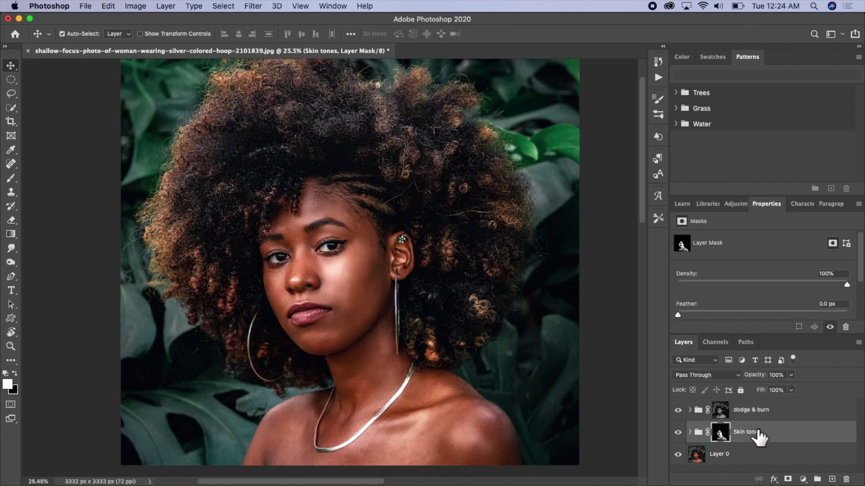
key(super)
- Group dodge & burn with Skin tones into 'Skin retouch', then hide that group
super+click(762, 413)
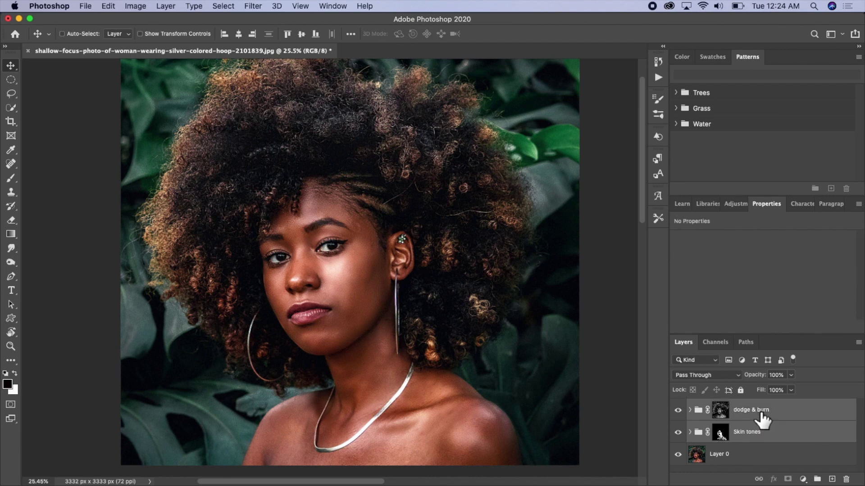
key(super+g)
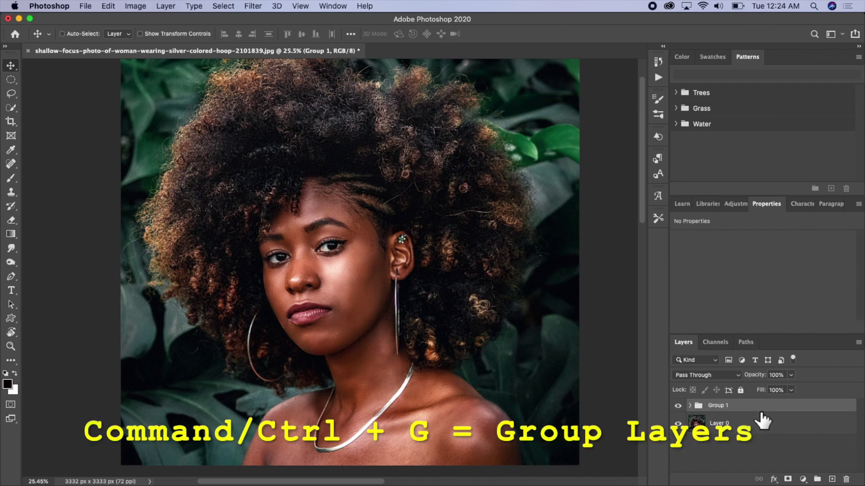
double_click(719, 405)
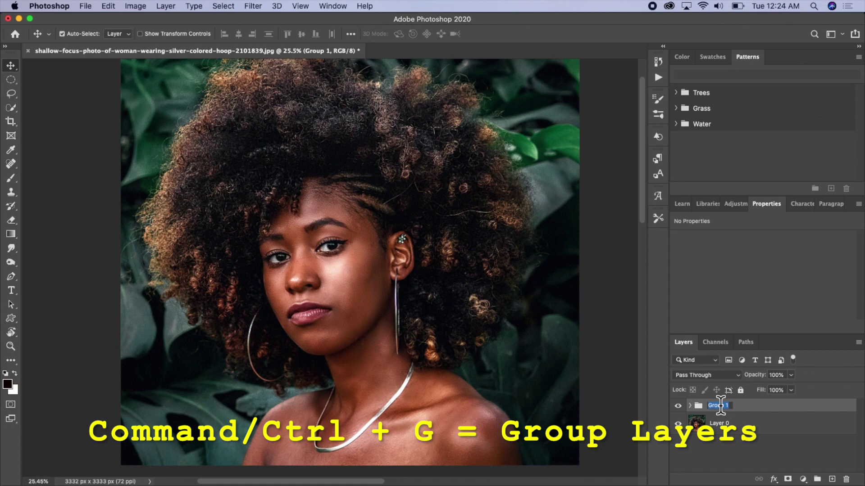
text(Skin retouch)
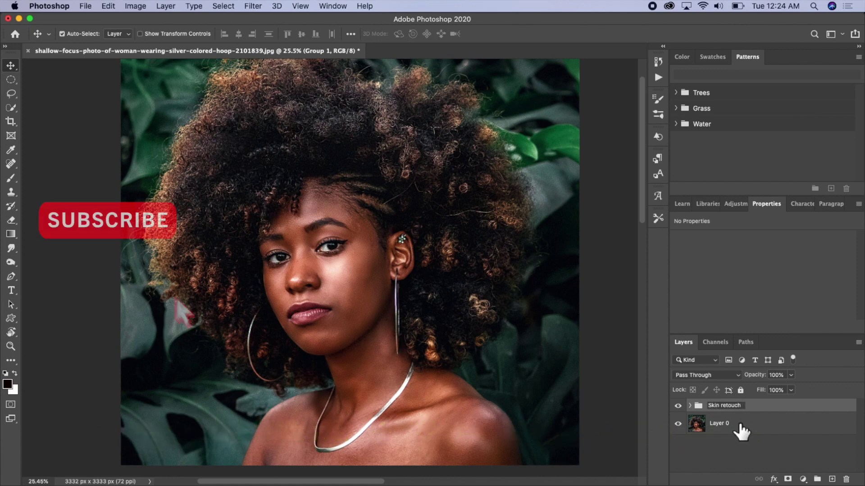
key(Return)
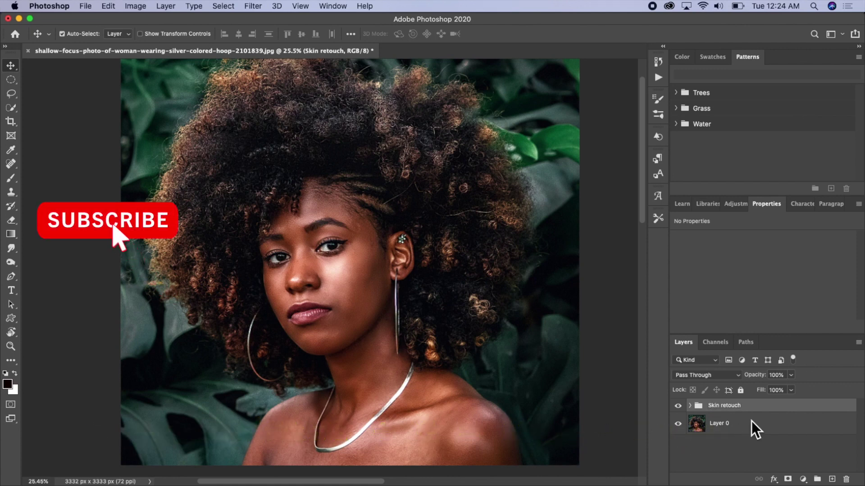
click(677, 406)
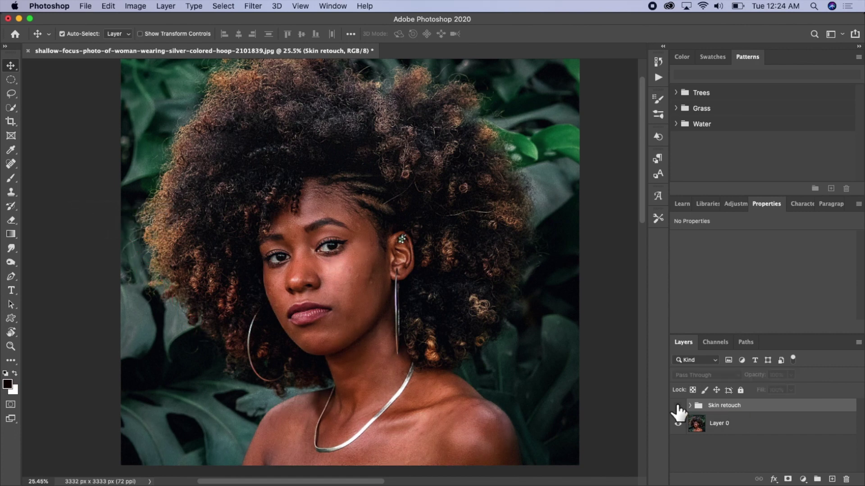